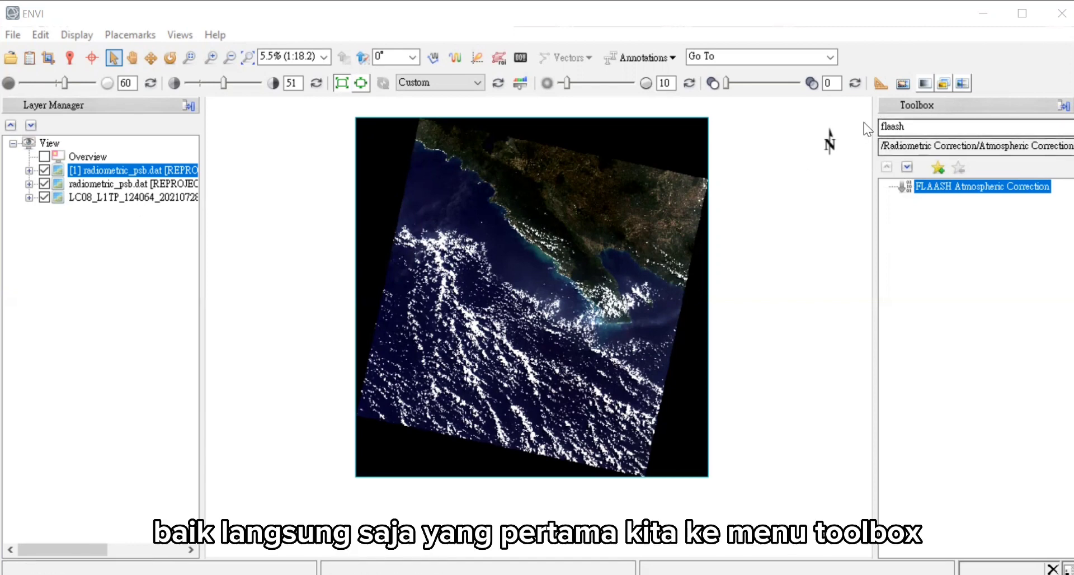
Step: Open the FLAASH Atmospheric Correction tool
double_click(913, 127)
left_click(914, 127)
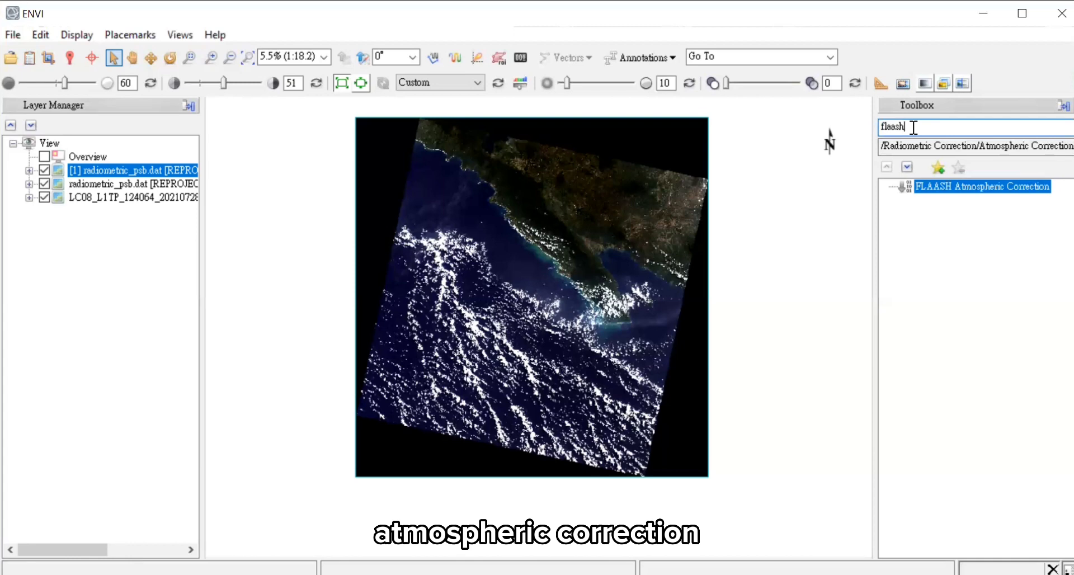
double_click(951, 186)
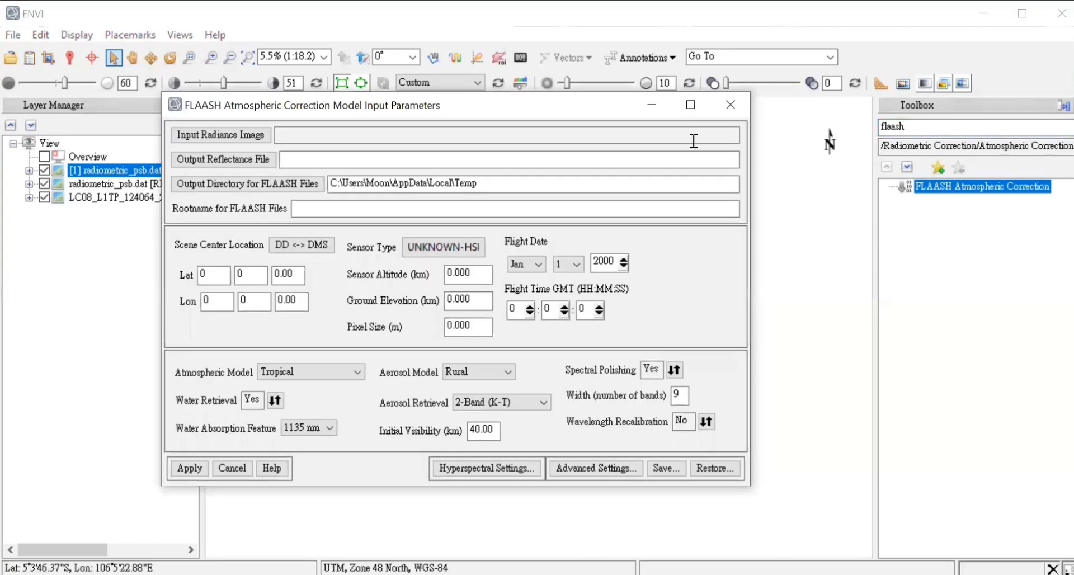
Step: Load radiometric_psb.dat as the input radiance image, using a single scale factor of 1.000000 for all bands
left_click(210, 136)
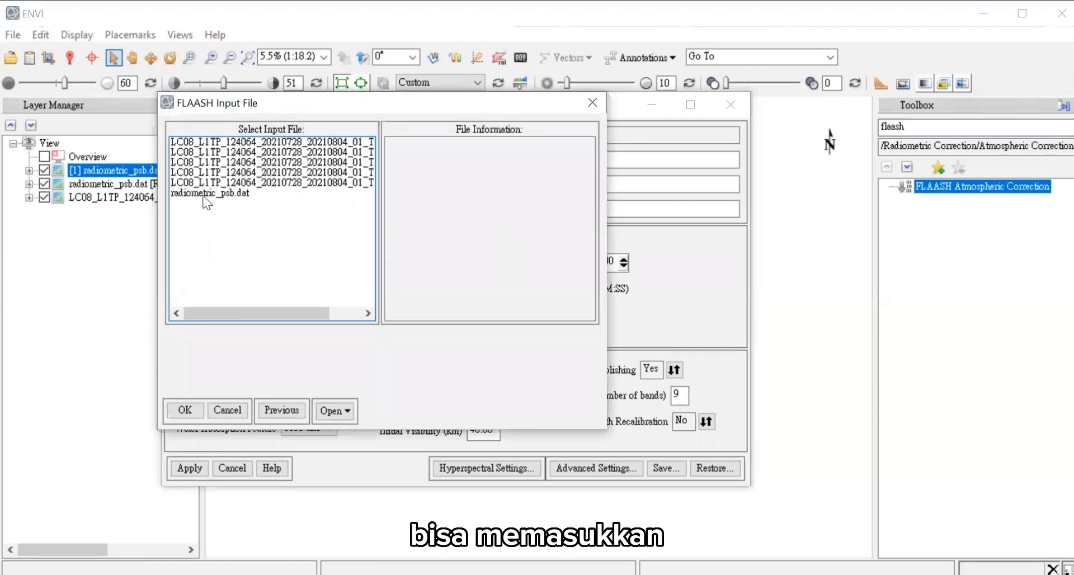
left_click(207, 194)
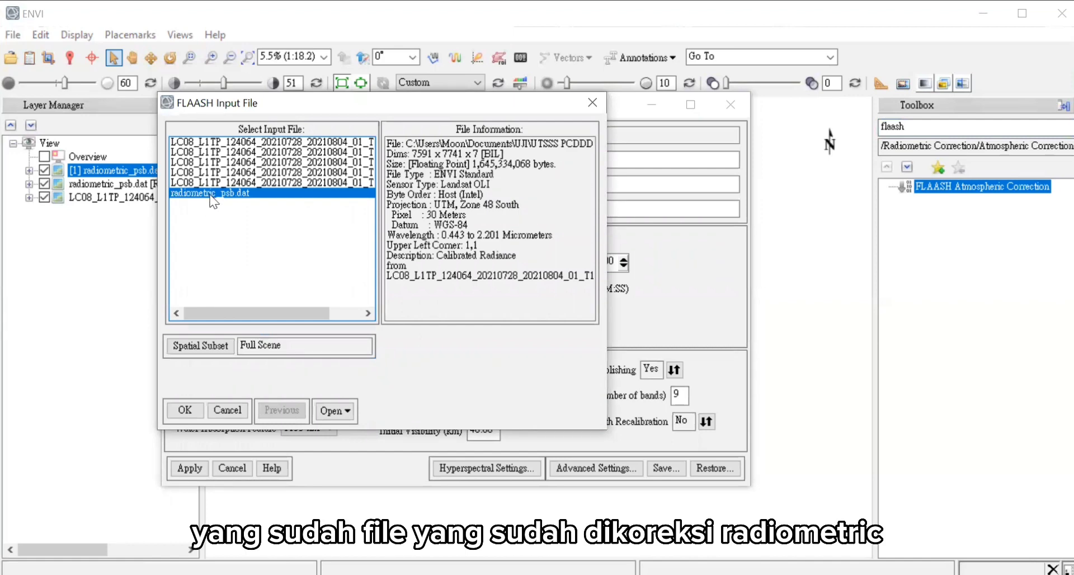
left_click(188, 402)
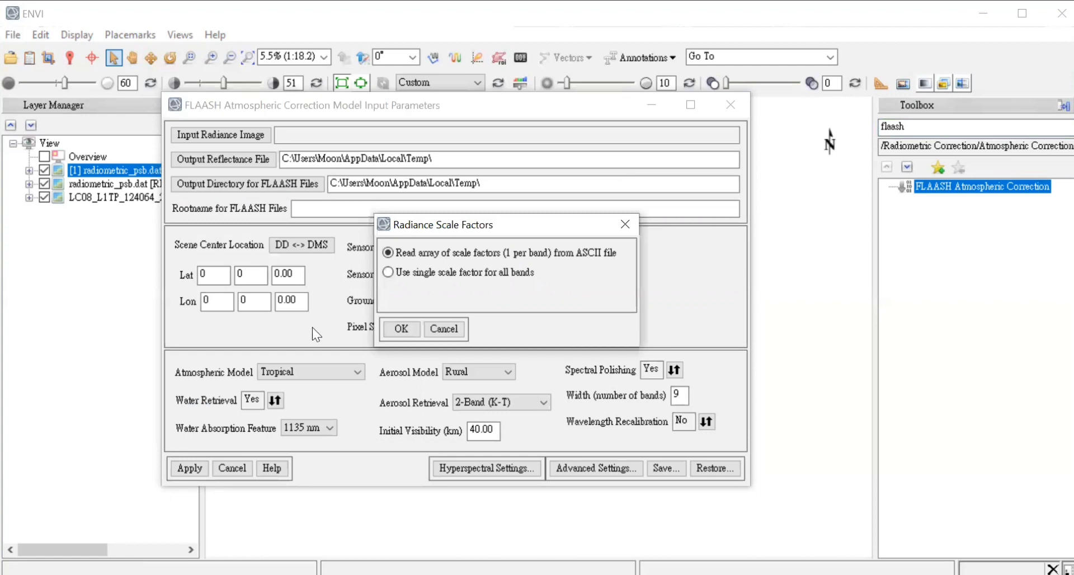
left_click(417, 273)
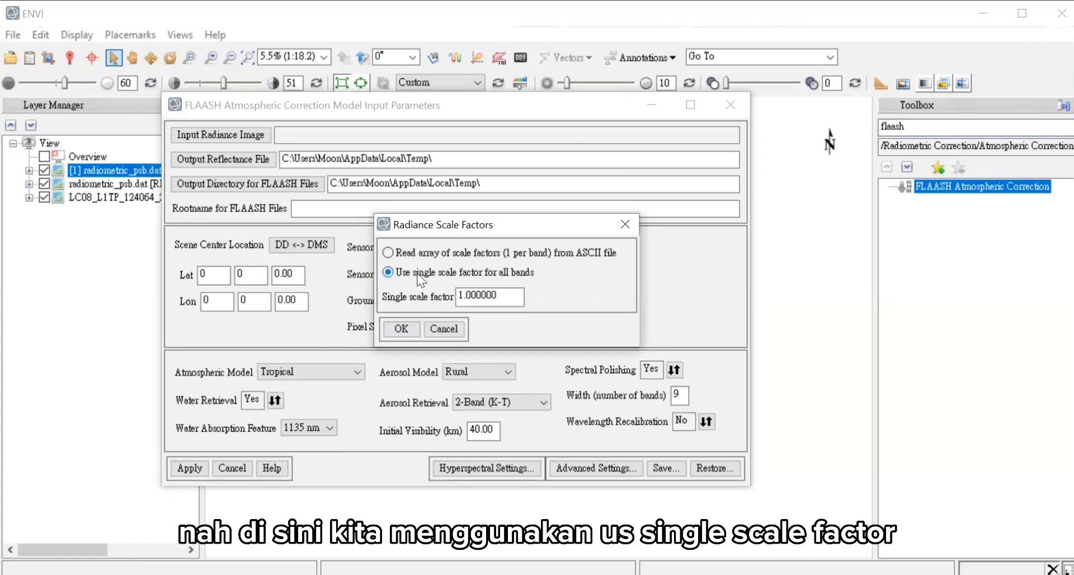
left_click(399, 328)
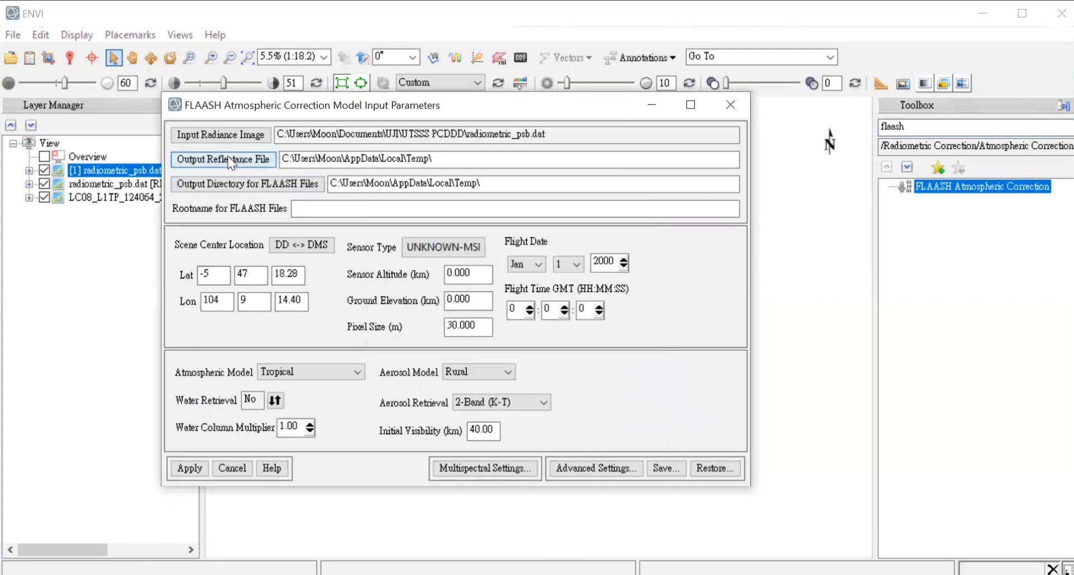
Step: Set the output reflectance file to the existing reflectance_psb in Documents\UJI\UTSSS PCDDD, accepting that it is overwritten
left_click(230, 161)
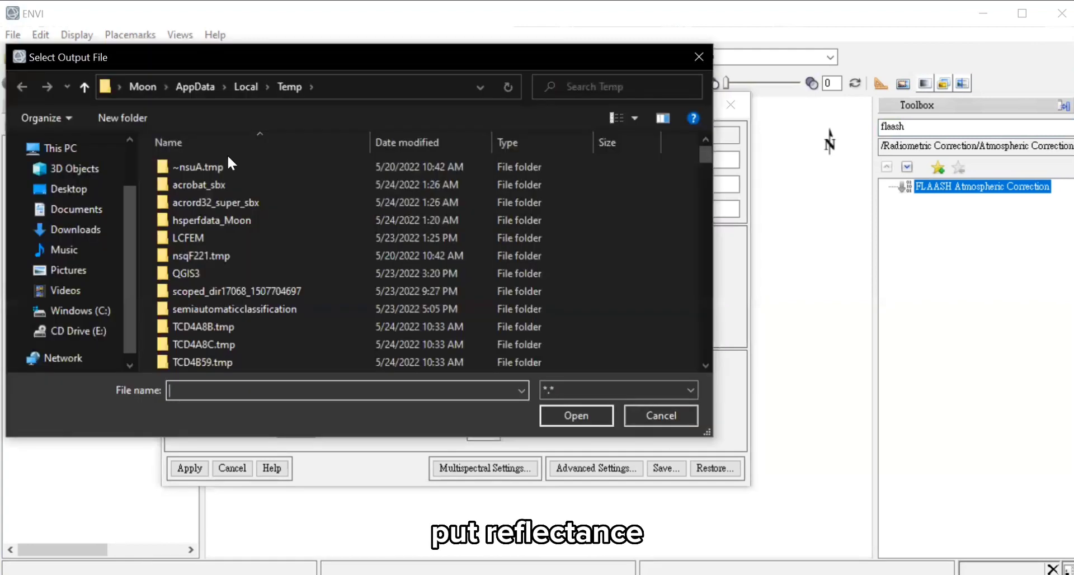
left_click(87, 213)
scroll(334, 270, "down", 5)
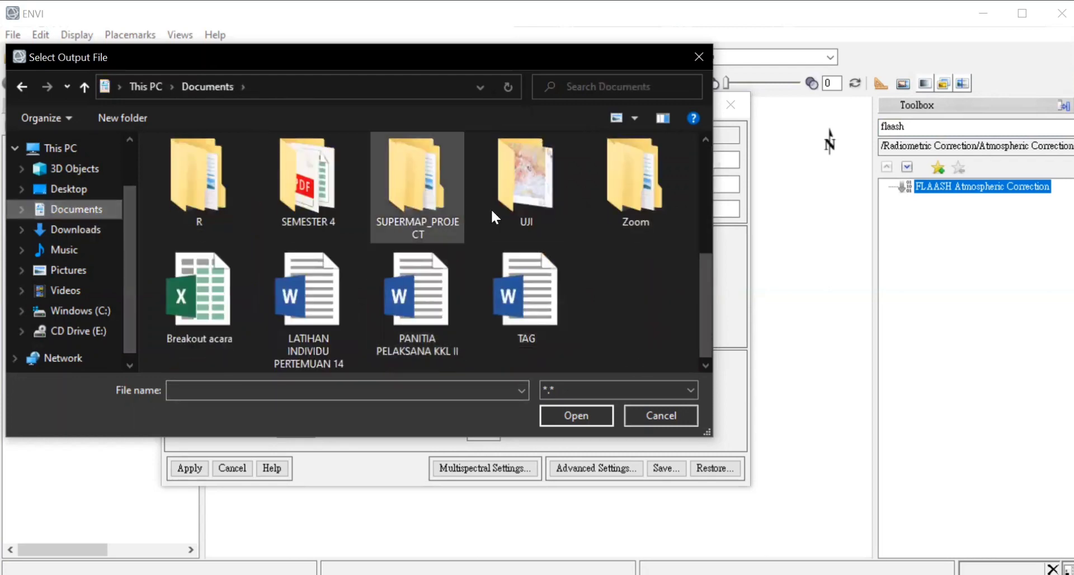
double_click(511, 215)
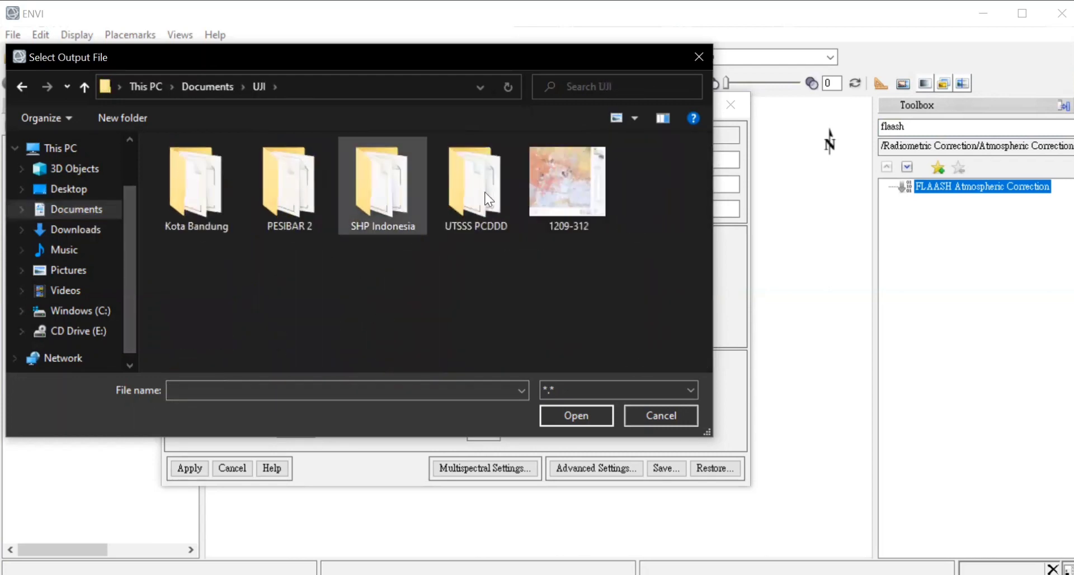
double_click(492, 194)
scroll(565, 283, "down", 5)
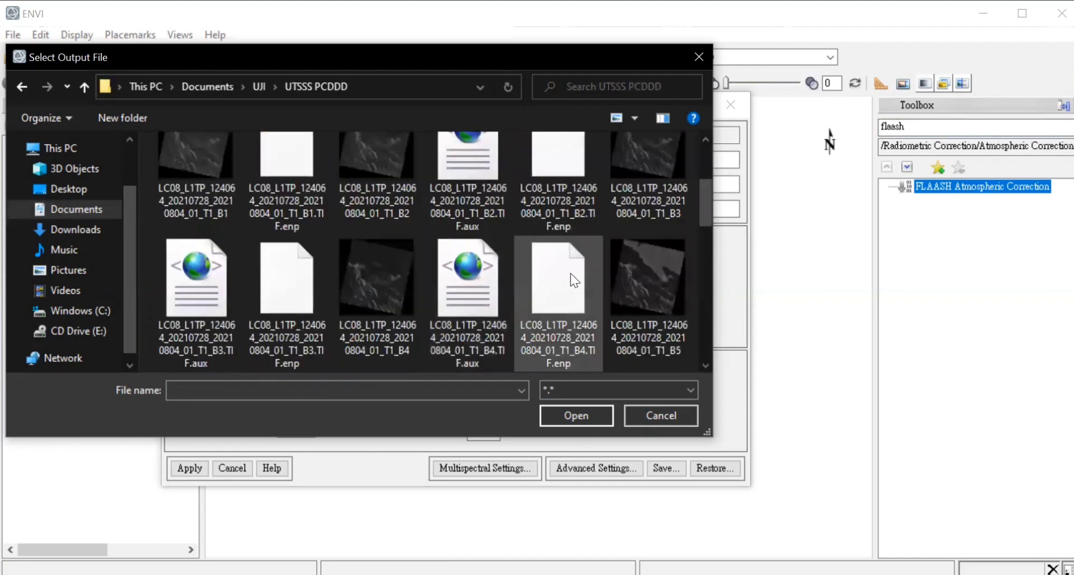
scroll(587, 266, "down", 3)
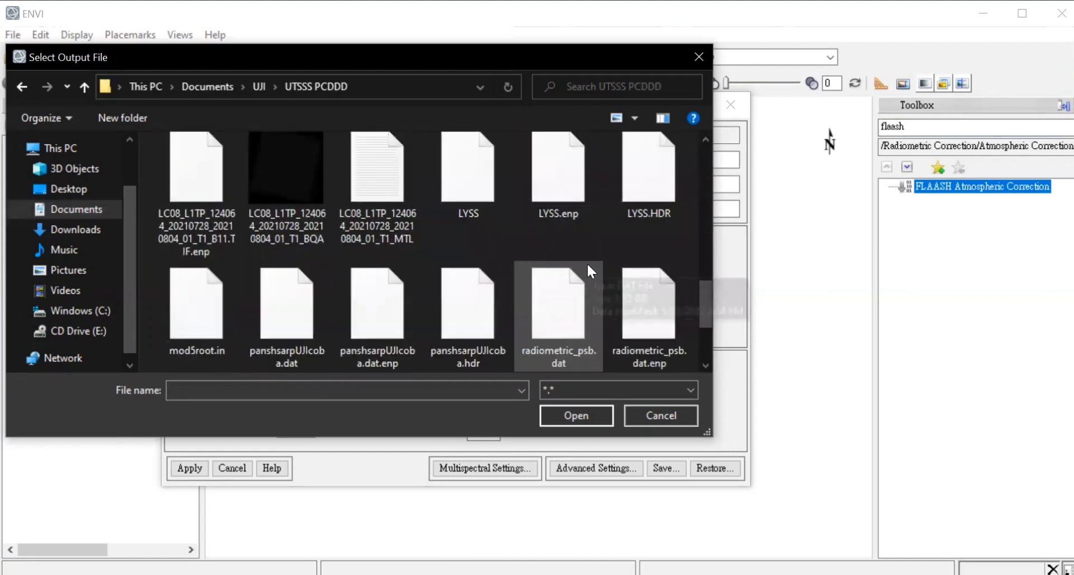
scroll(587, 263, "down", 2)
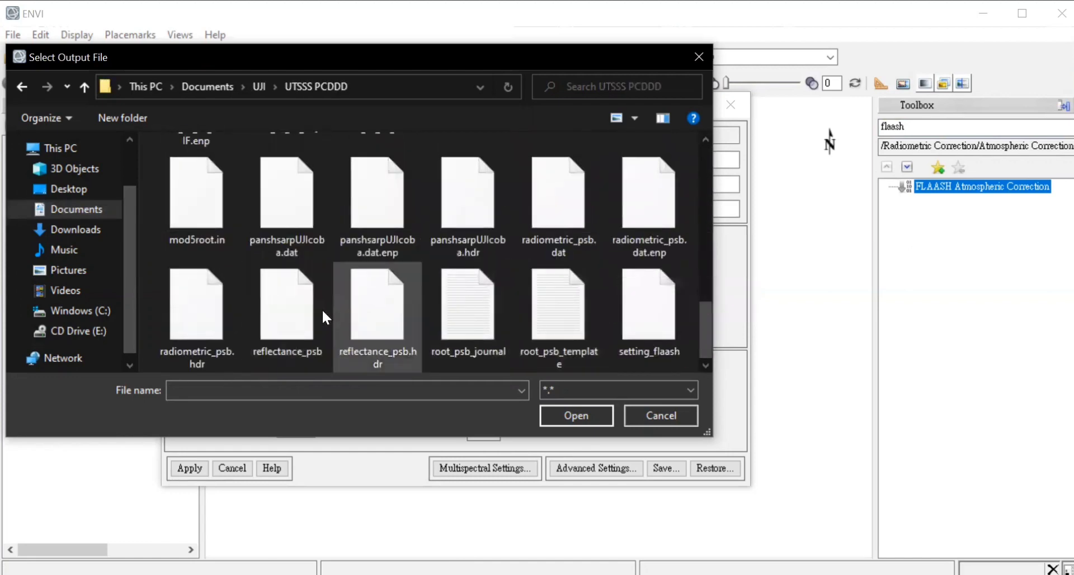
left_click(280, 309)
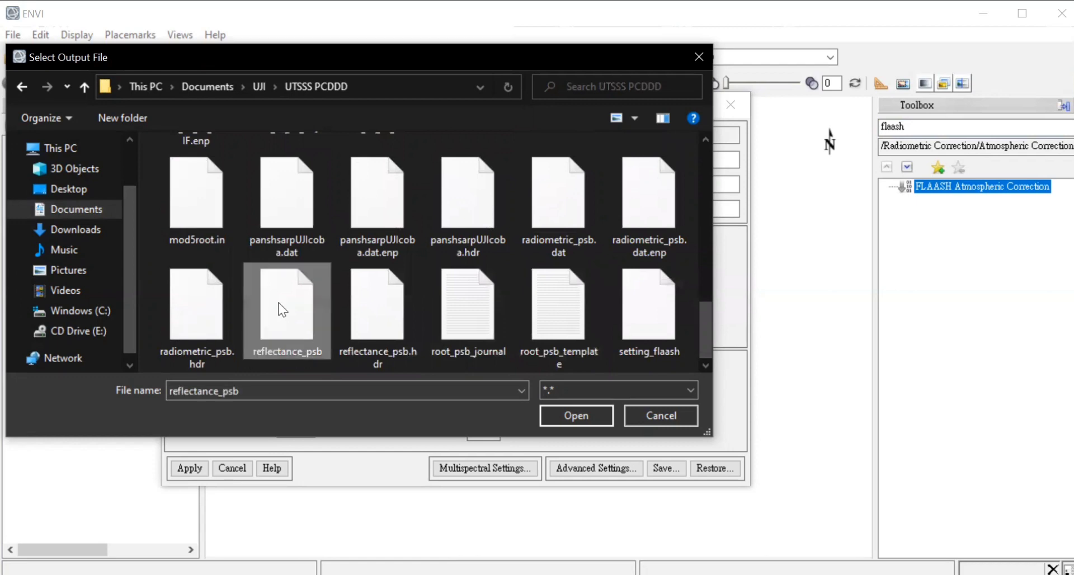
left_click(586, 415)
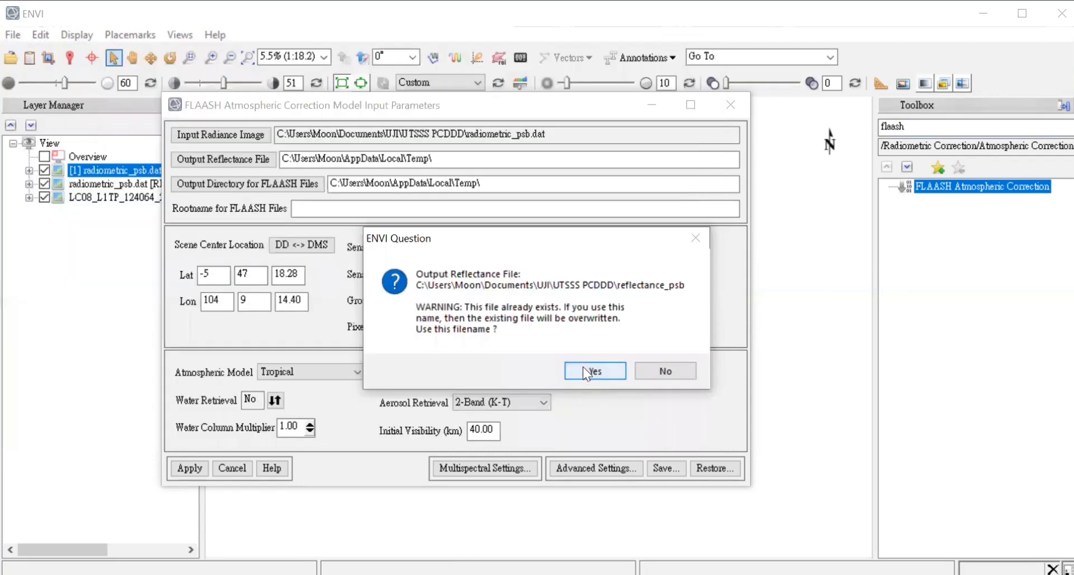
left_click(583, 370)
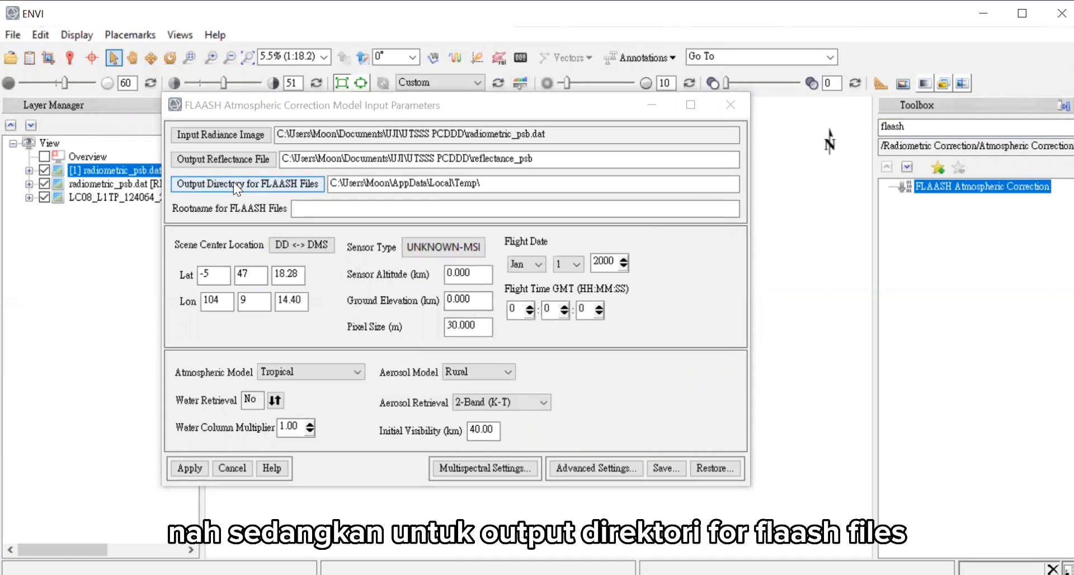
Step: Set the output directory for FLAASH files to the Documents\UJI\UTSSS PCDDD folder
left_click(233, 182)
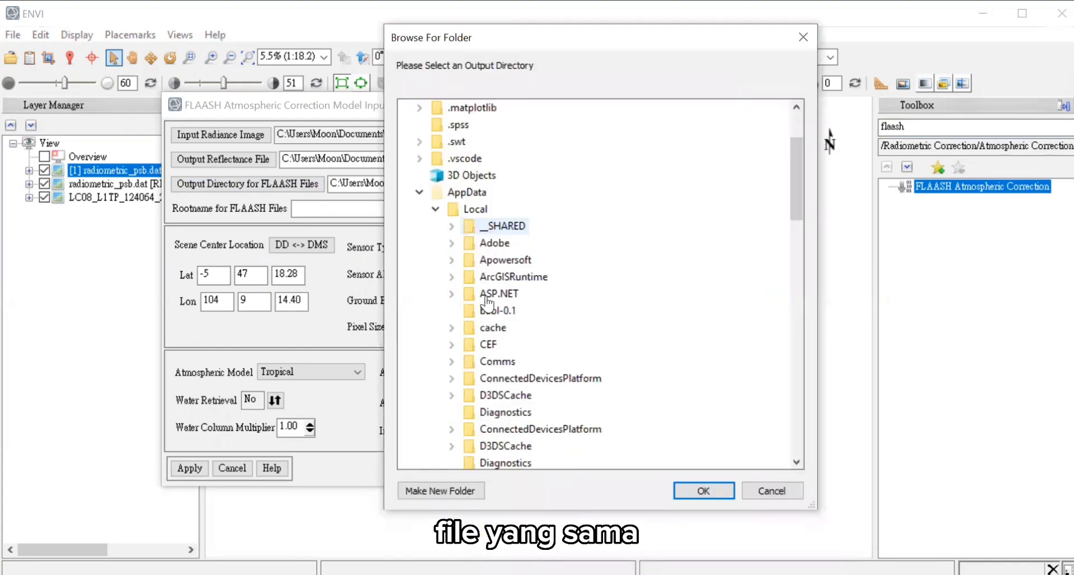
scroll(486, 302, "down", 10)
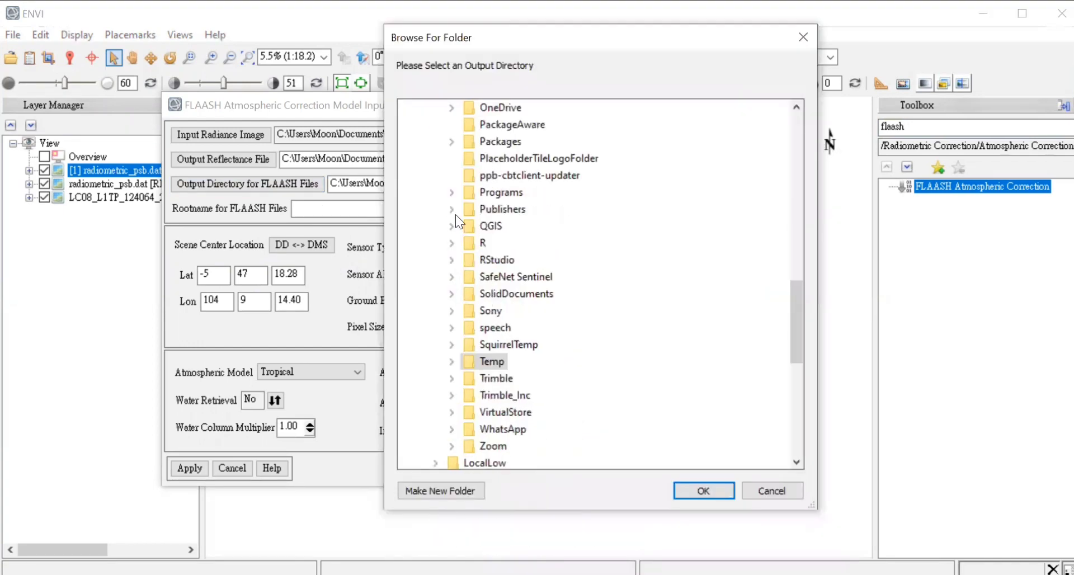
scroll(444, 193, "up", 15)
left_click(403, 141)
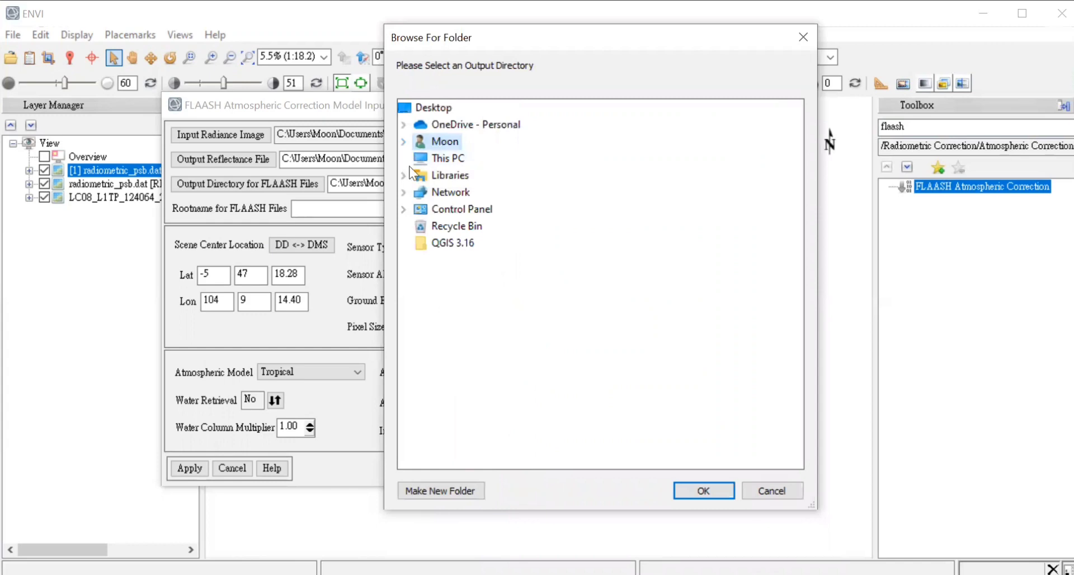
left_click(403, 158)
left_click(473, 209)
scroll(470, 262, "down", 3)
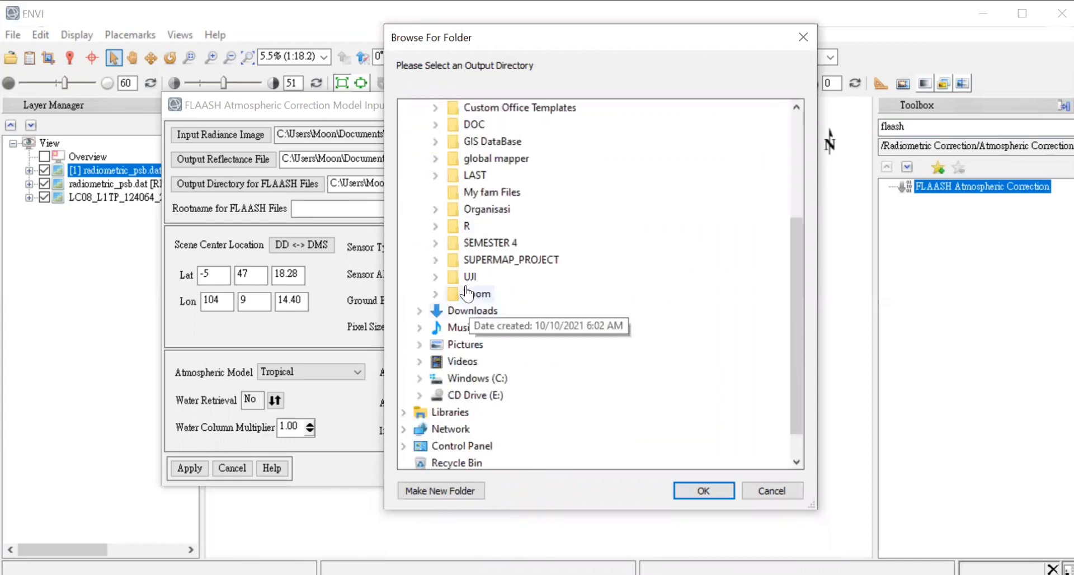
left_click(441, 276)
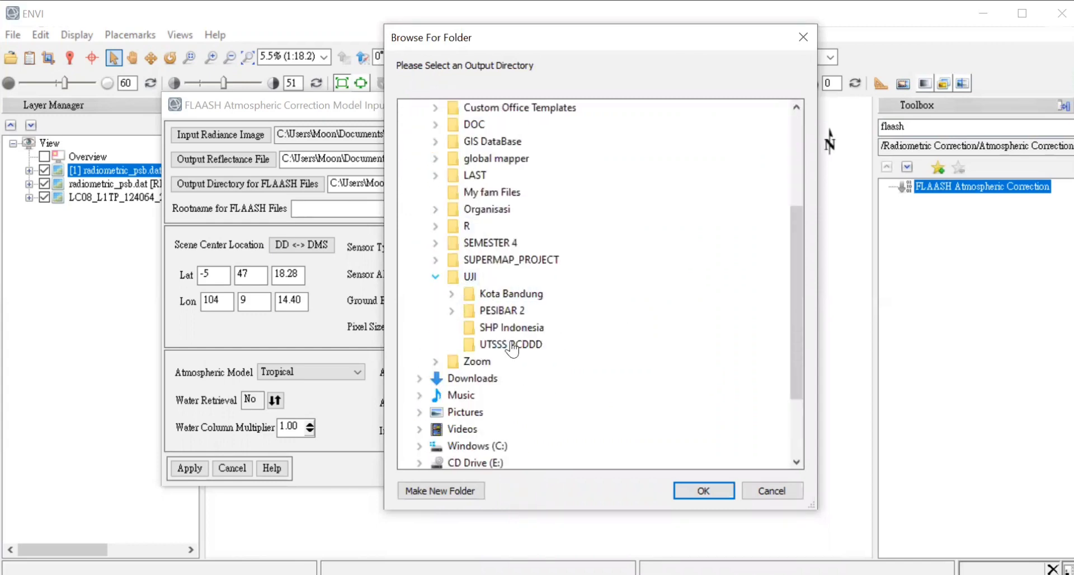
left_click(680, 495)
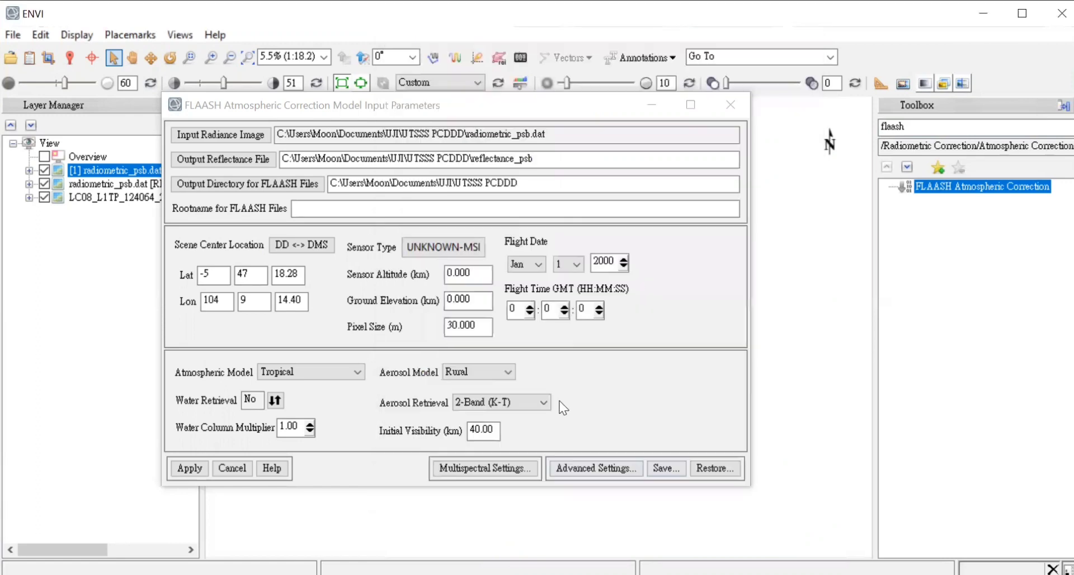
Step: Enter flaashatmosphericPSB as the rootname for FLAASH files
left_click(359, 210)
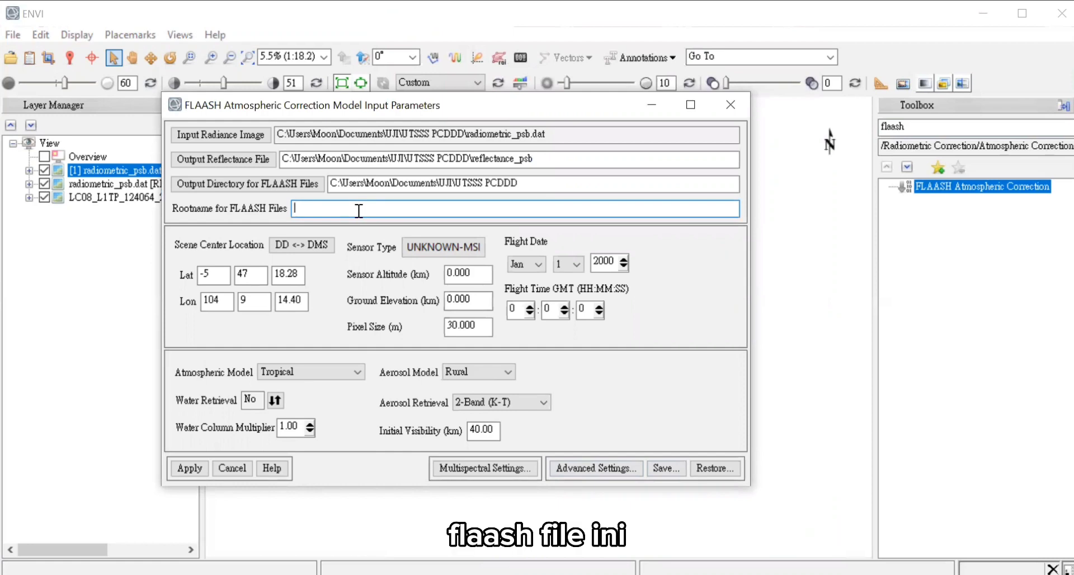
type("flaash")
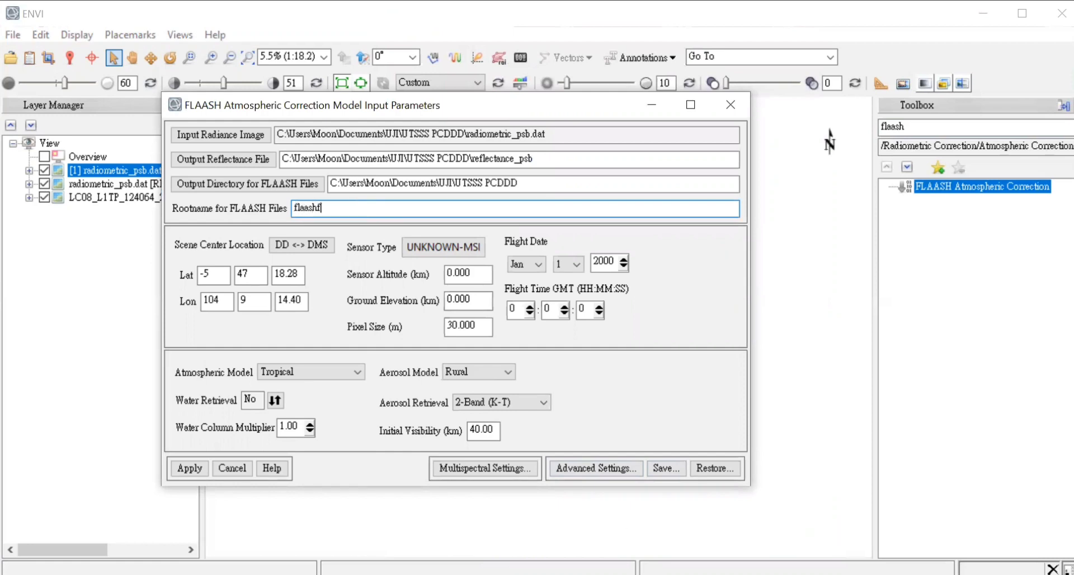
type("atmosphericPSB")
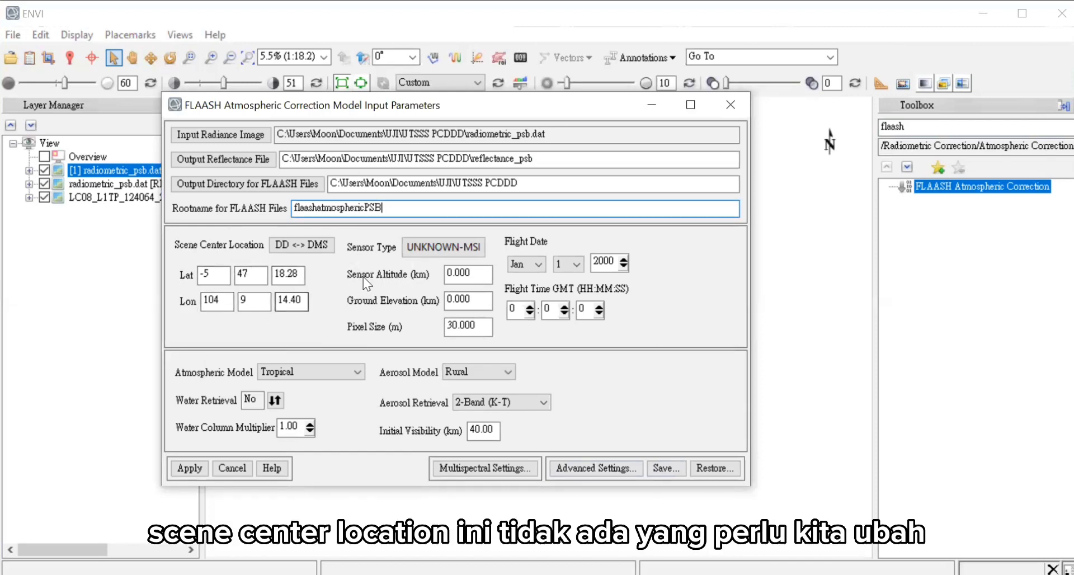
Step: Set the sensor type to the multispectral Landsat-8 OLI
left_click(425, 253)
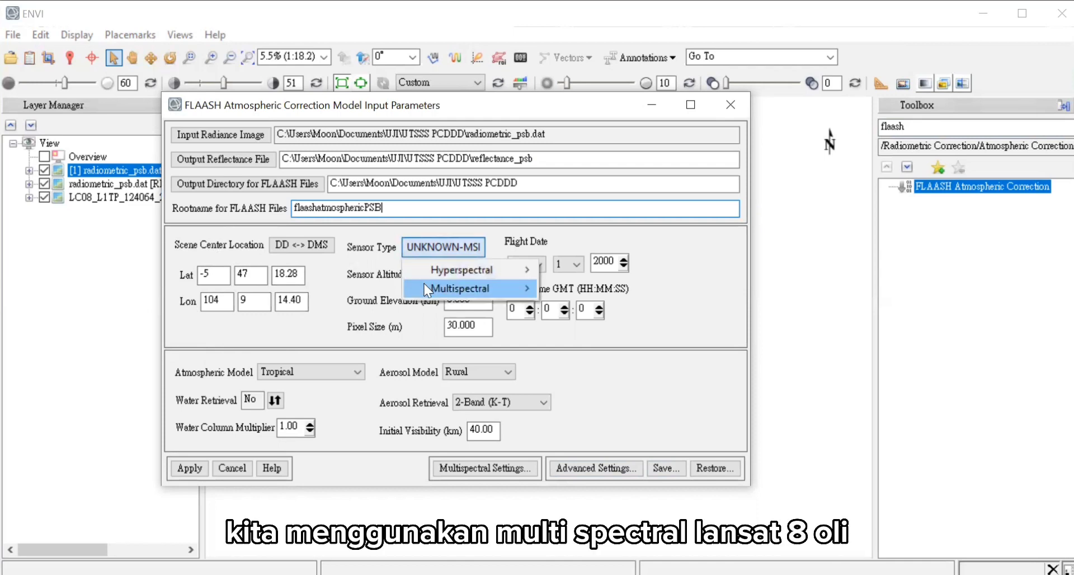
mouse_move(481, 292)
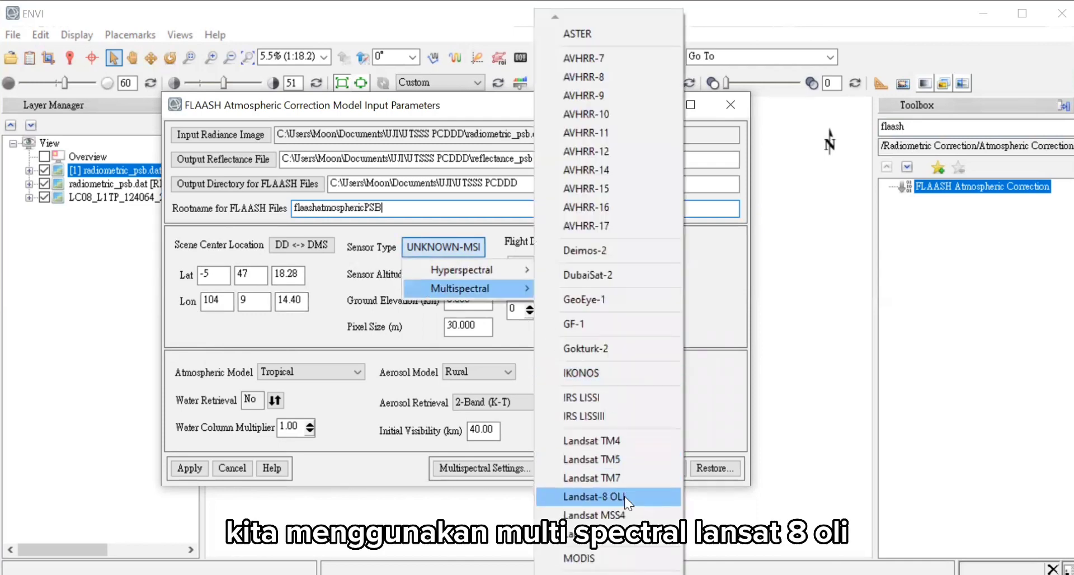
left_click(624, 496)
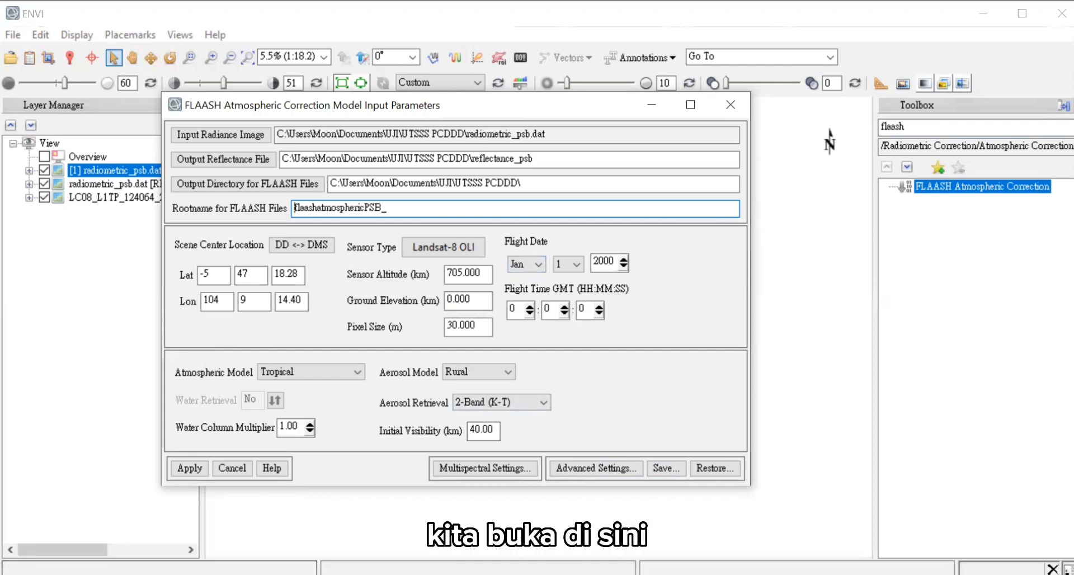
Step: Set the flight date to Jul 28, 2021
key("alt+Tab")
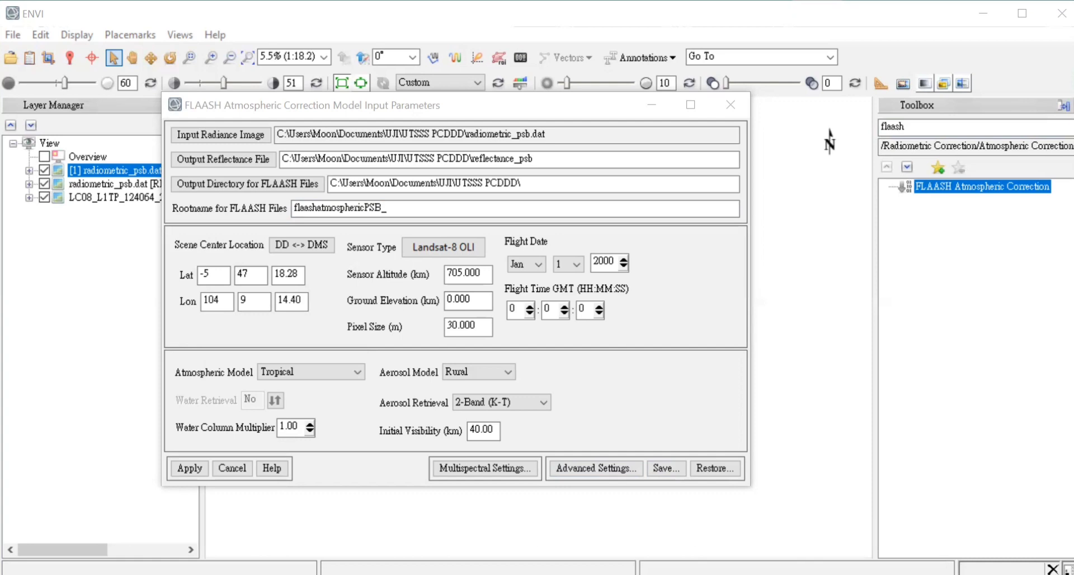
left_click(515, 265)
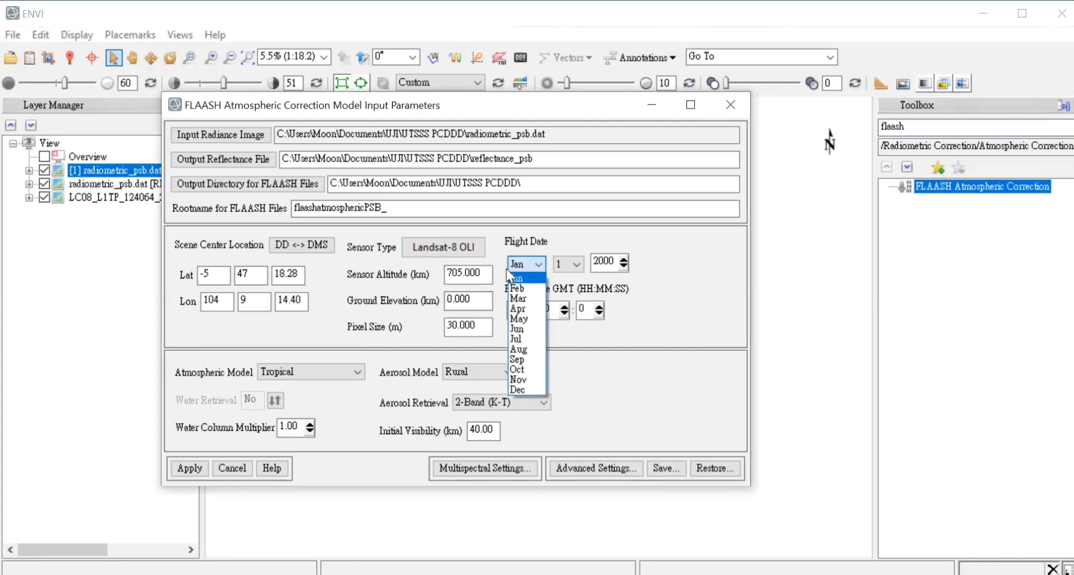
left_click(518, 339)
left_click(567, 264)
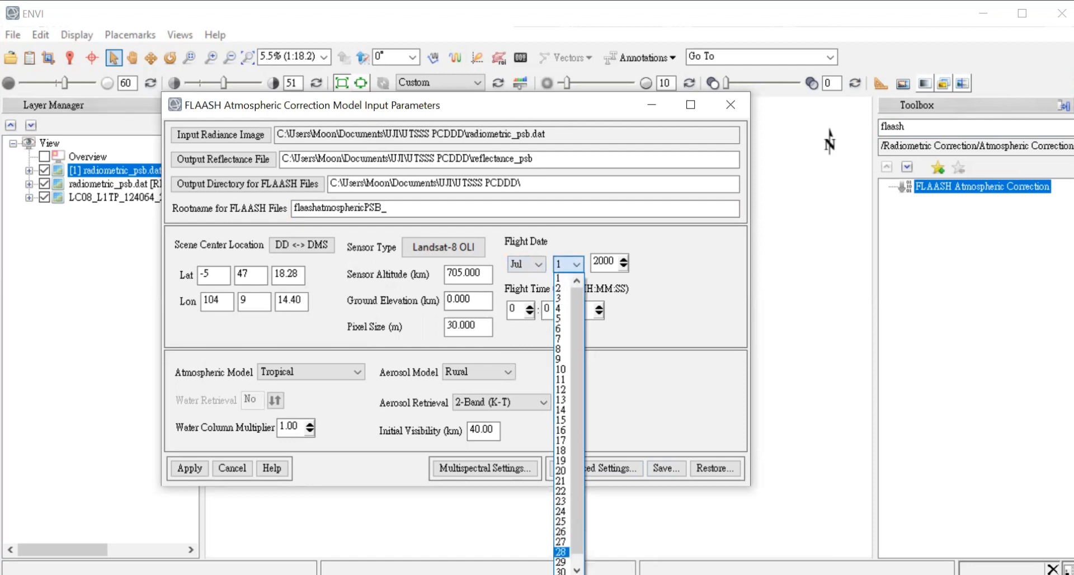
left_click(561, 552)
left_click(615, 258)
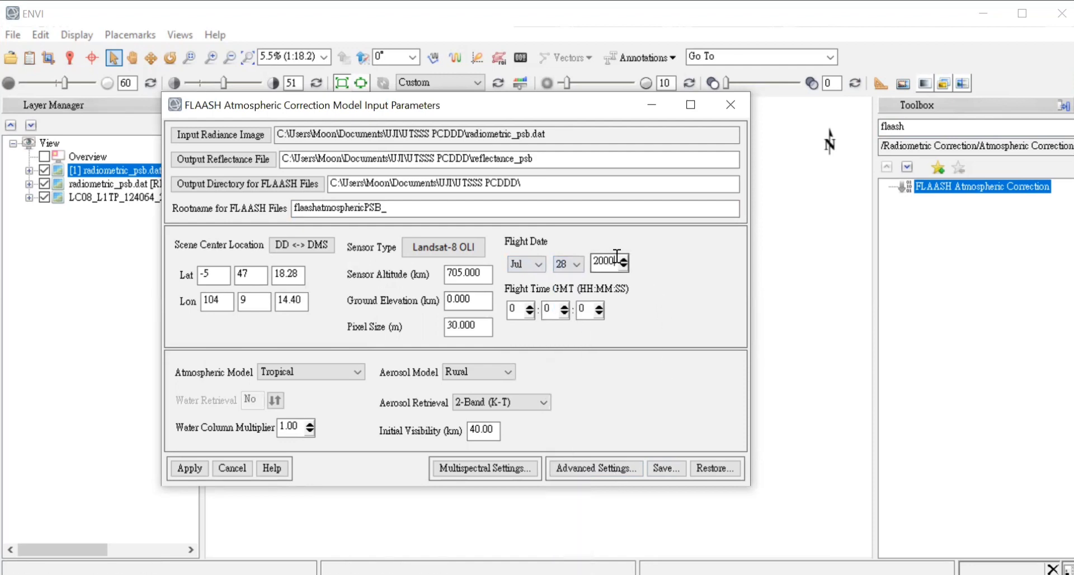
key("BackSpace")
key("BackSpace")
type("21")
Step: Set the GMT flight time to 3 hours and 12 minutes
left_click(517, 308)
key("BackSpace")
type("3")
left_click(552, 310)
key("BackSpace")
type("12")
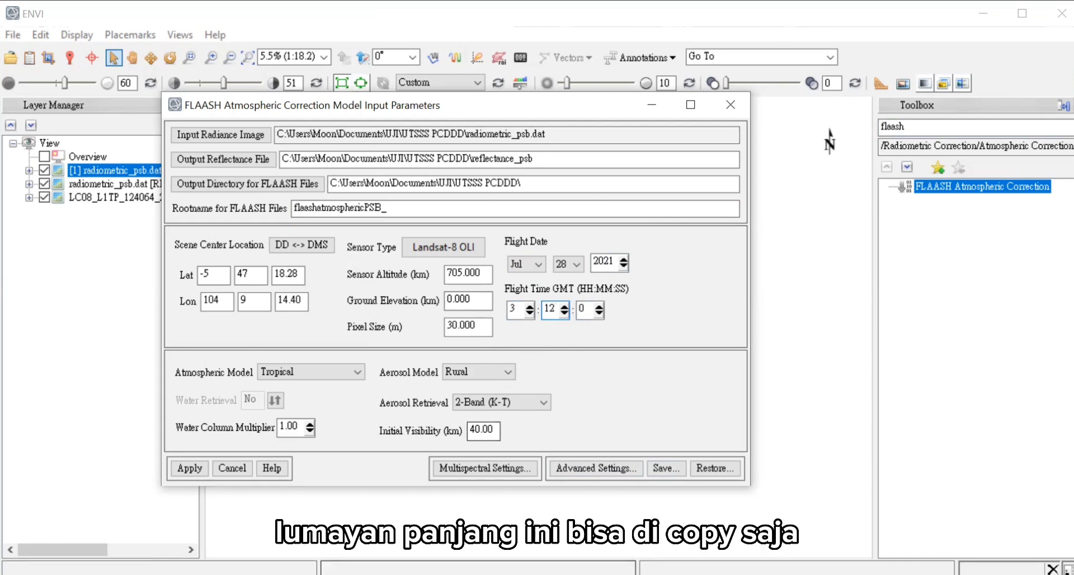
Step: Fill in the seconds of the GMT flight time with the copied value, 28
key("alt+Tab")
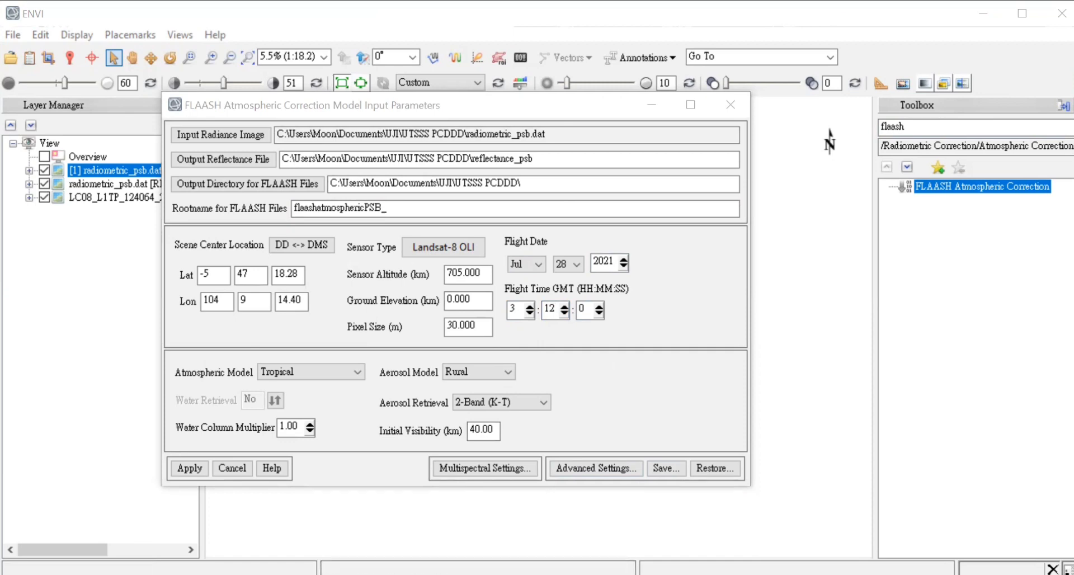
double_click(587, 309)
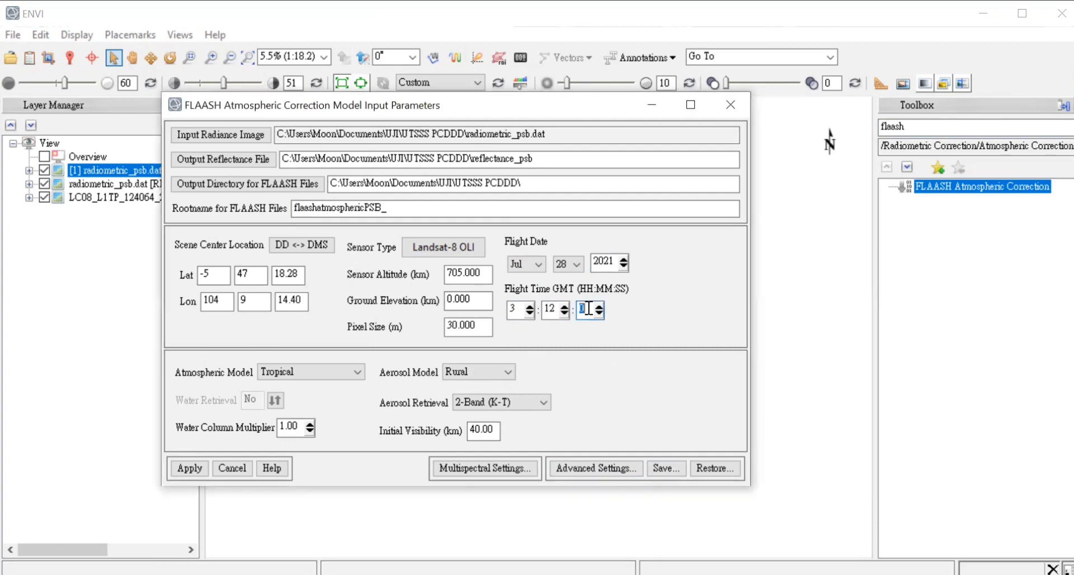
key("ctrl+v")
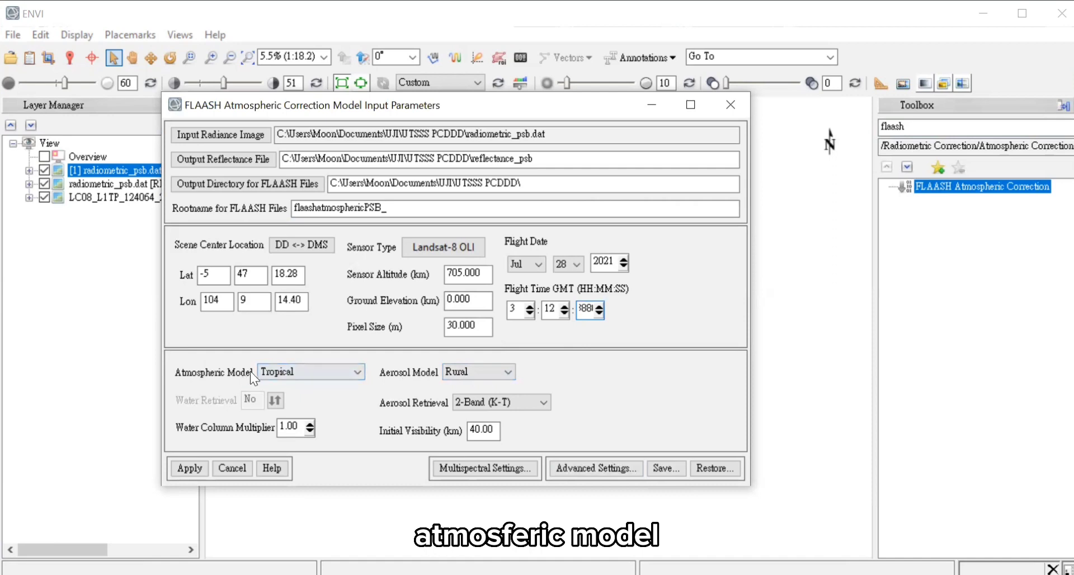
Step: Configure the atmosphere with the Tropical atmospheric model, the Maritime aerosol model and 2-Band (K-T) aerosol retrieval
left_click(296, 373)
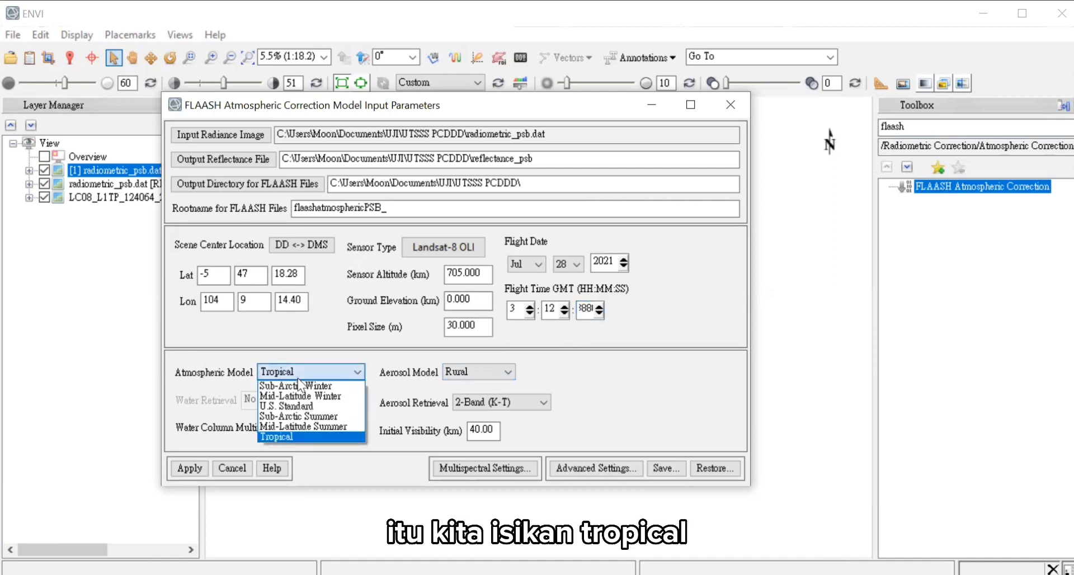
left_click(295, 436)
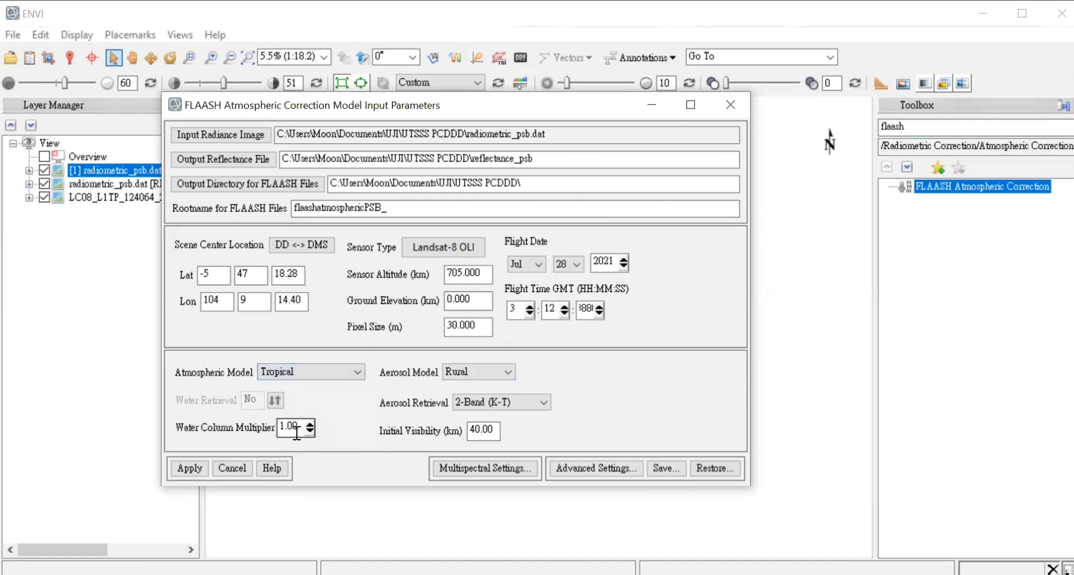
left_click(482, 371)
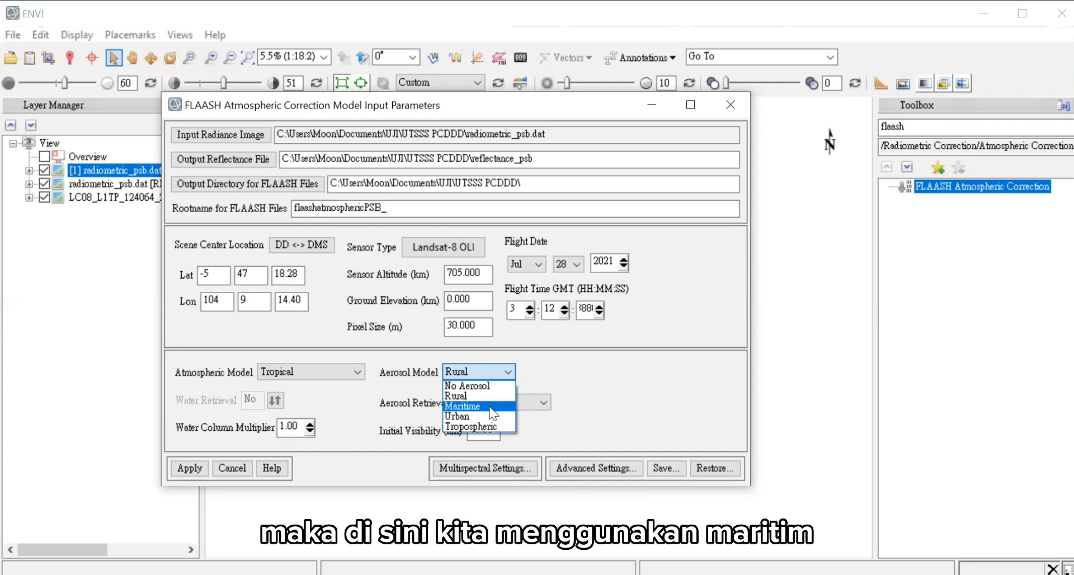
left_click(492, 413)
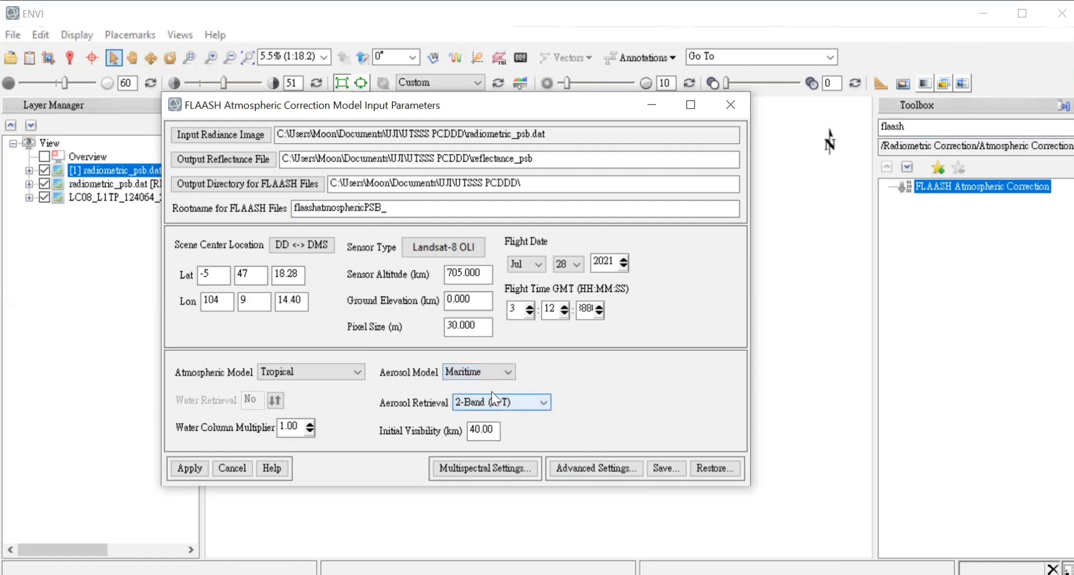
left_click(462, 402)
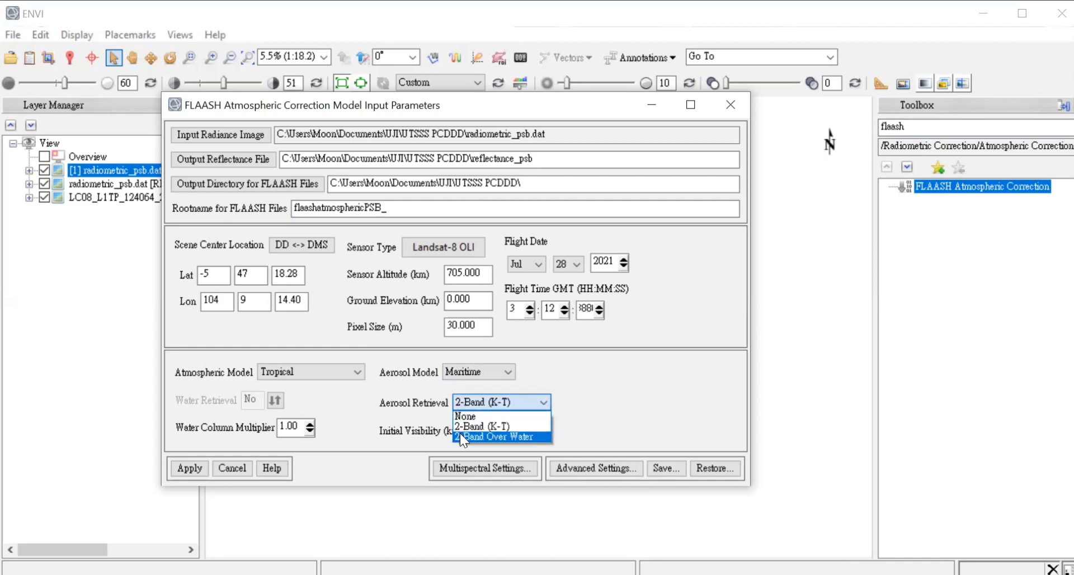
left_click(462, 428)
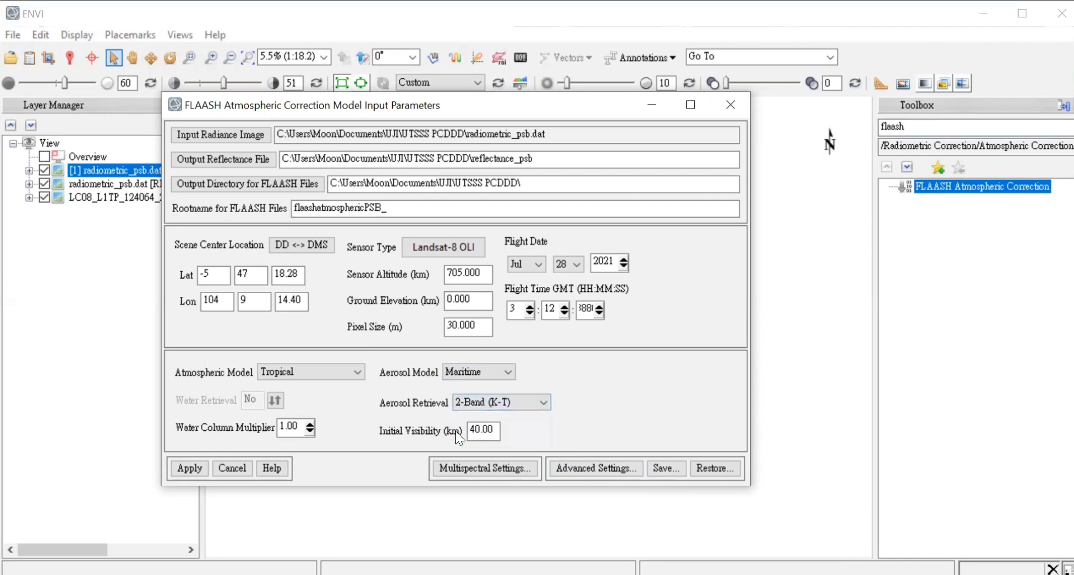
Step: In the multispectral settings, assign the Over-Land Retrieval standard (660:2100 nm) defaults for Kaufman-Tanre aerosol retrieval
left_click(483, 470)
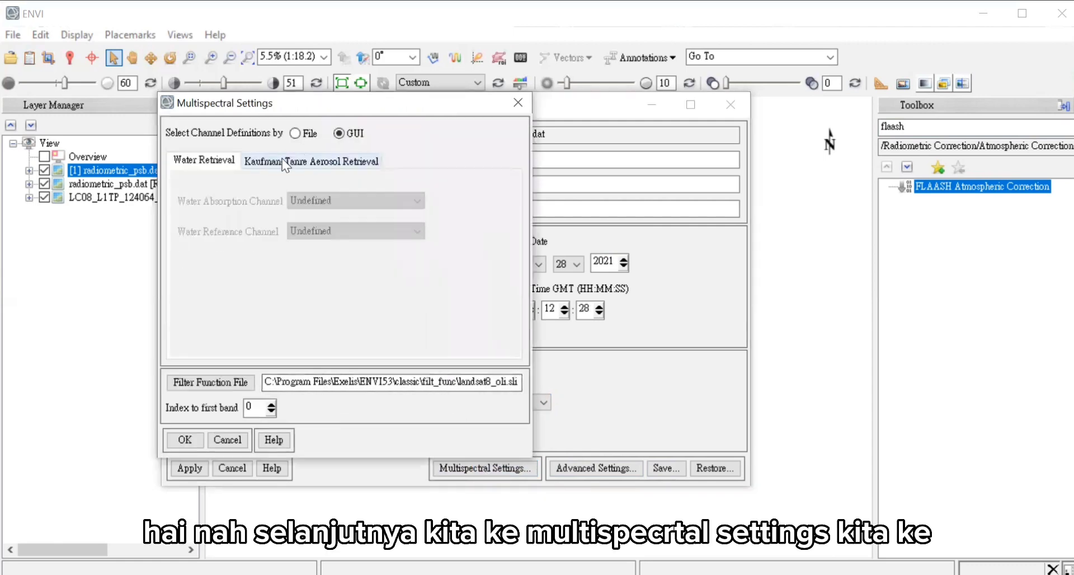
left_click(280, 162)
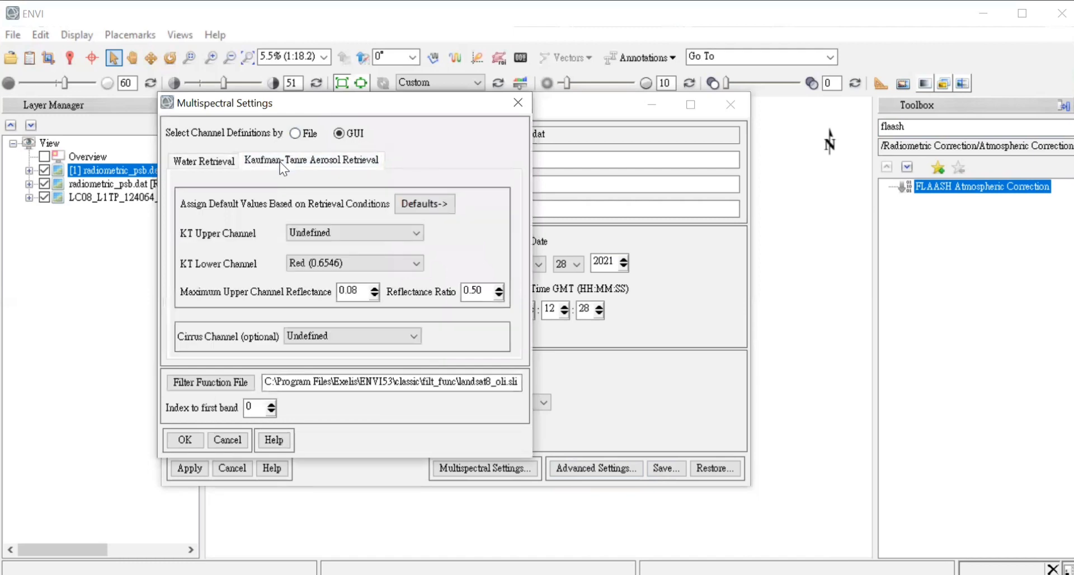
left_click(408, 206)
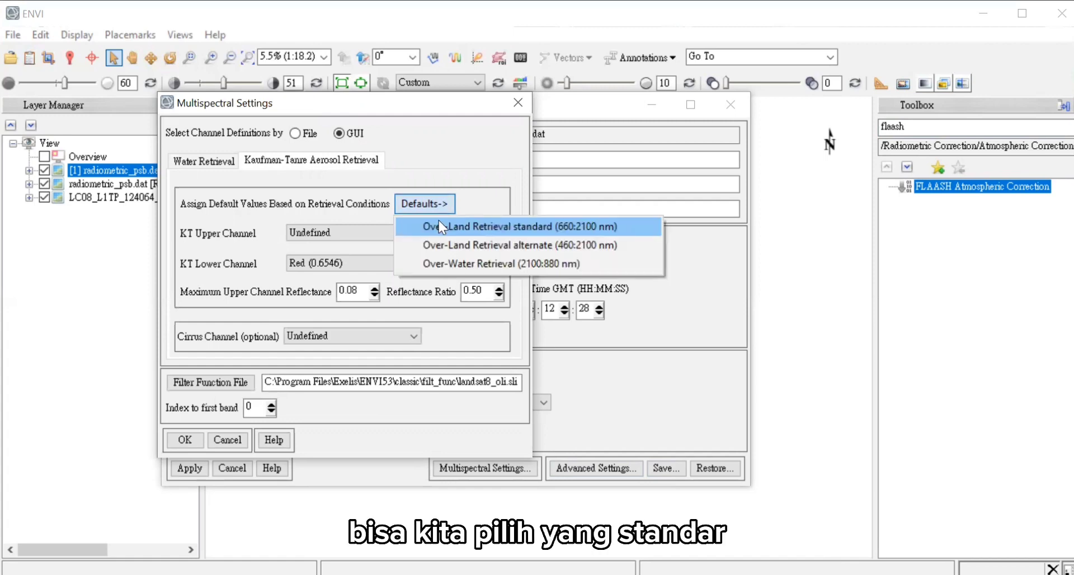
left_click(439, 226)
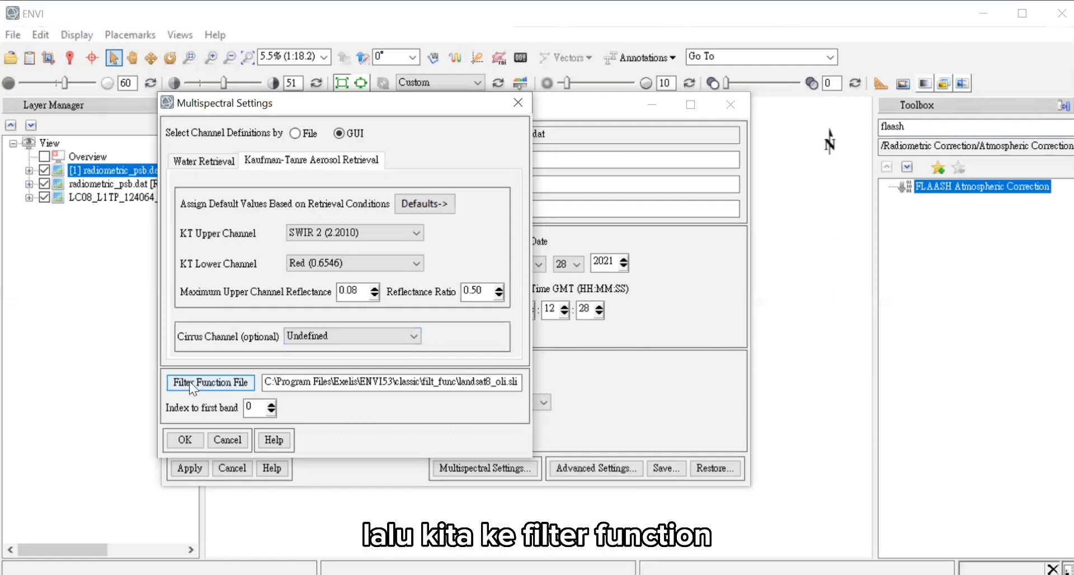
Step: Browse for a new filter function file in C:\Program Files\Exelis\ENVI53\resource\filterfuncs
left_click(213, 385)
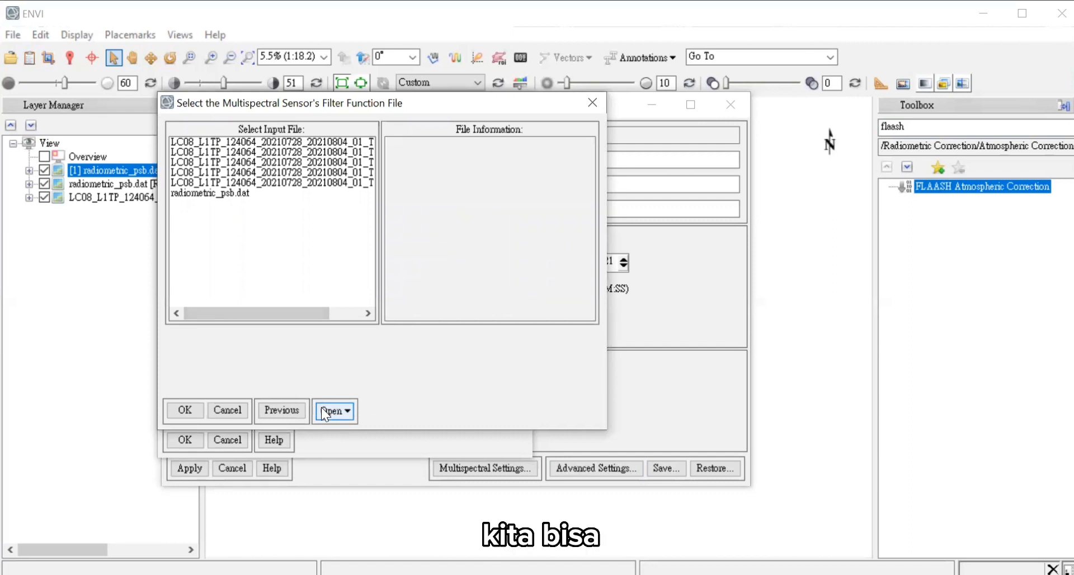
left_click(325, 410)
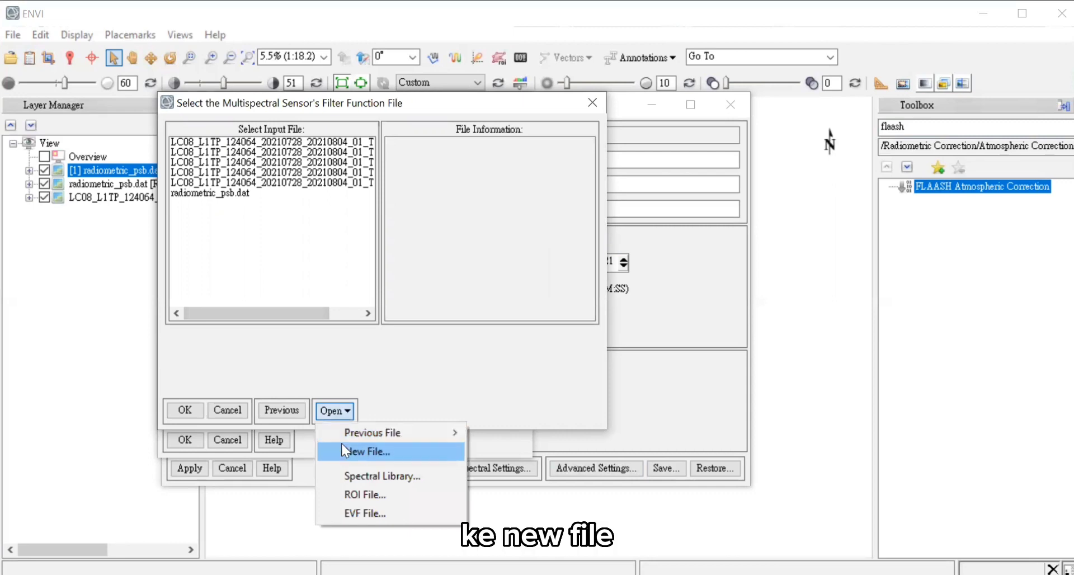
left_click(342, 446)
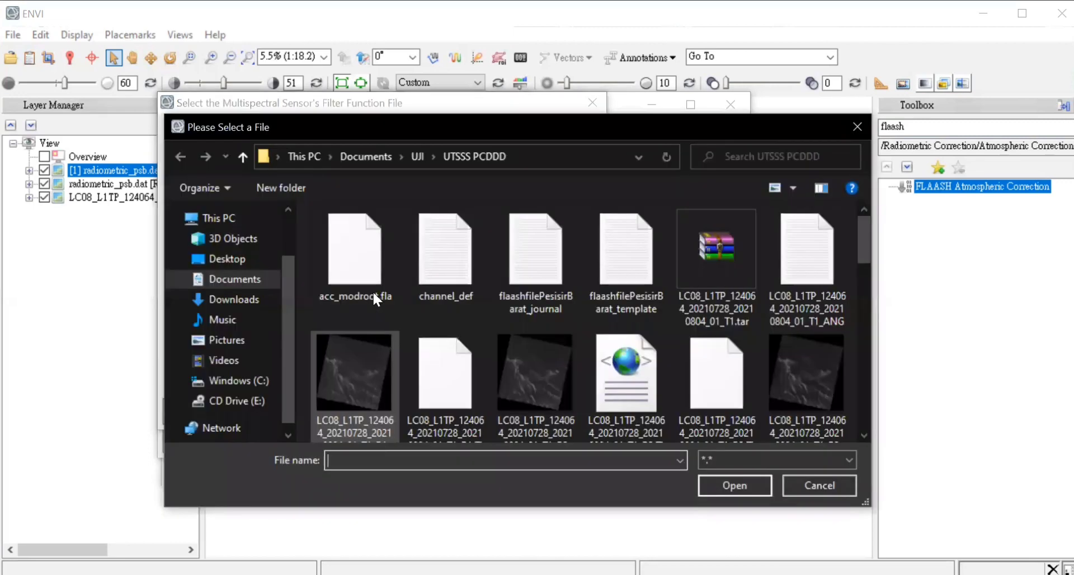
left_click(226, 258)
left_click(238, 381)
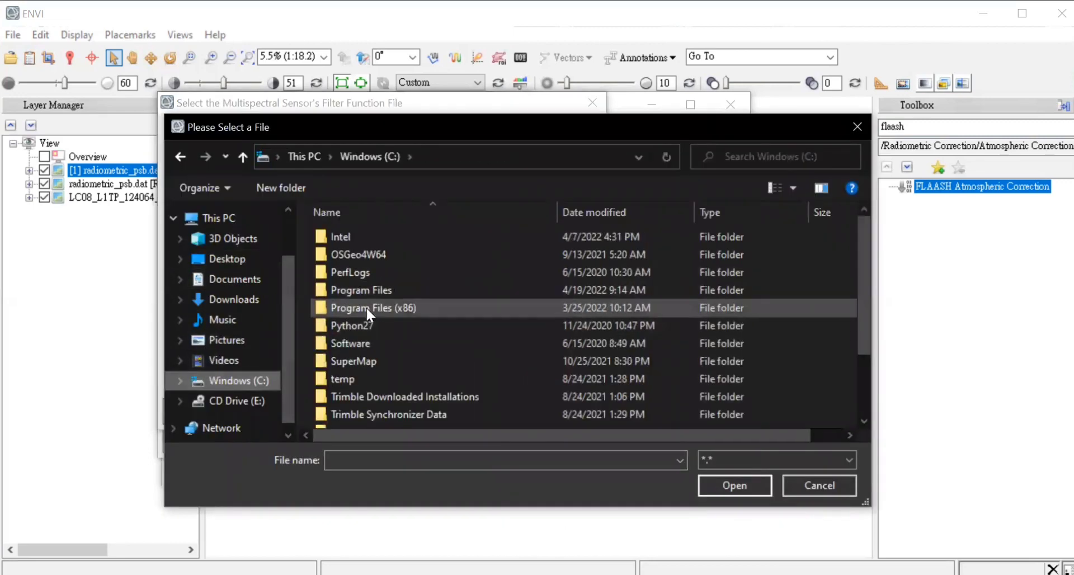
double_click(378, 289)
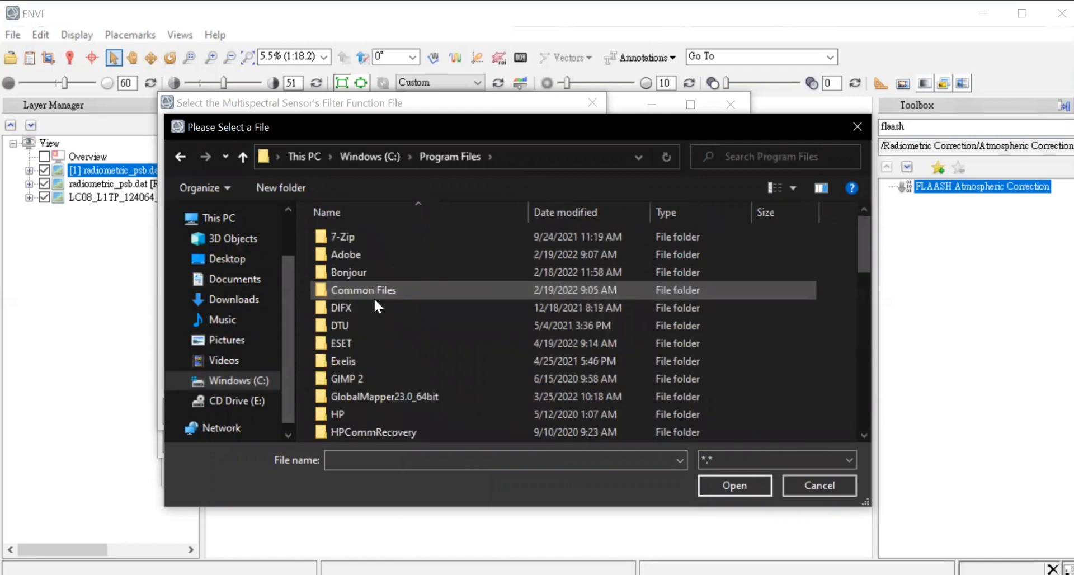
double_click(361, 361)
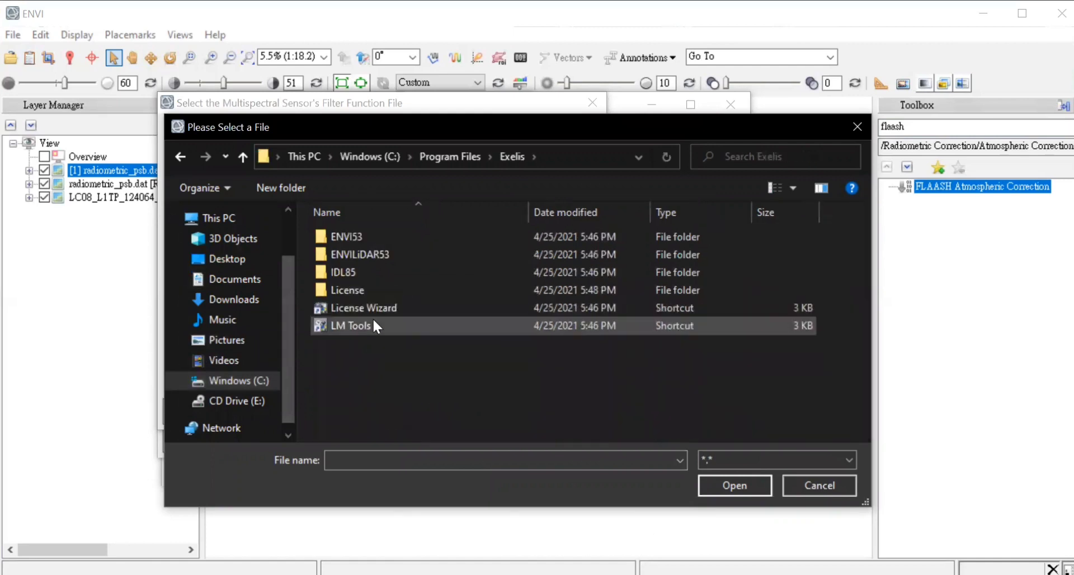
double_click(373, 239)
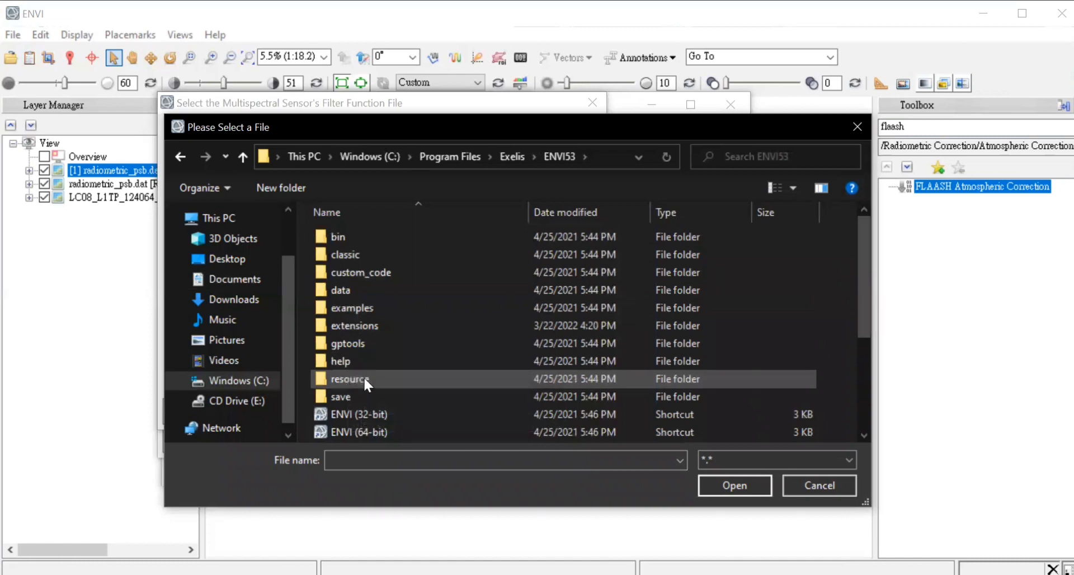
scroll(361, 358, "down", 1)
scroll(361, 354, "up", 1)
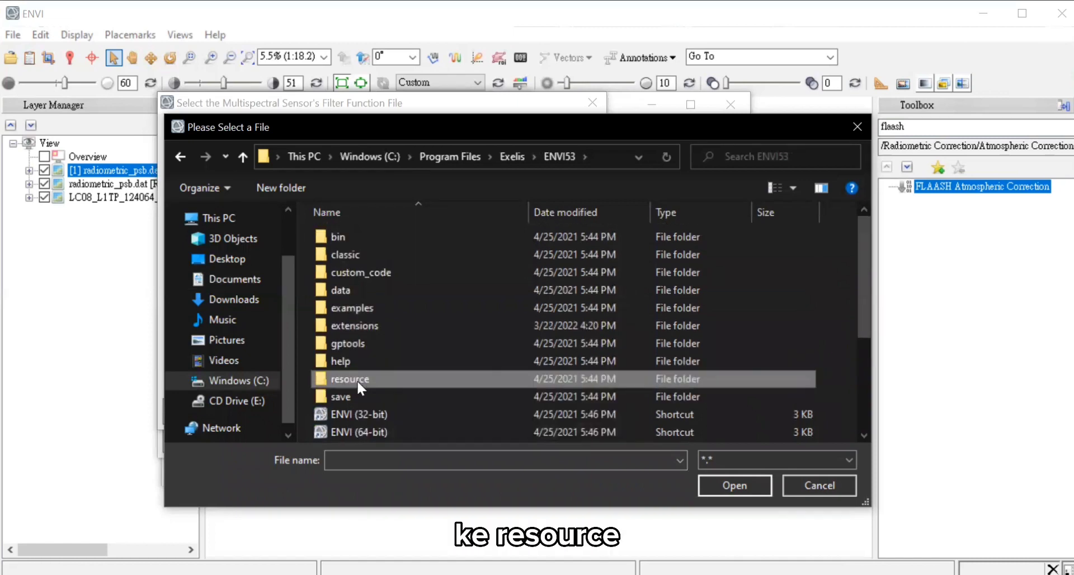
double_click(357, 381)
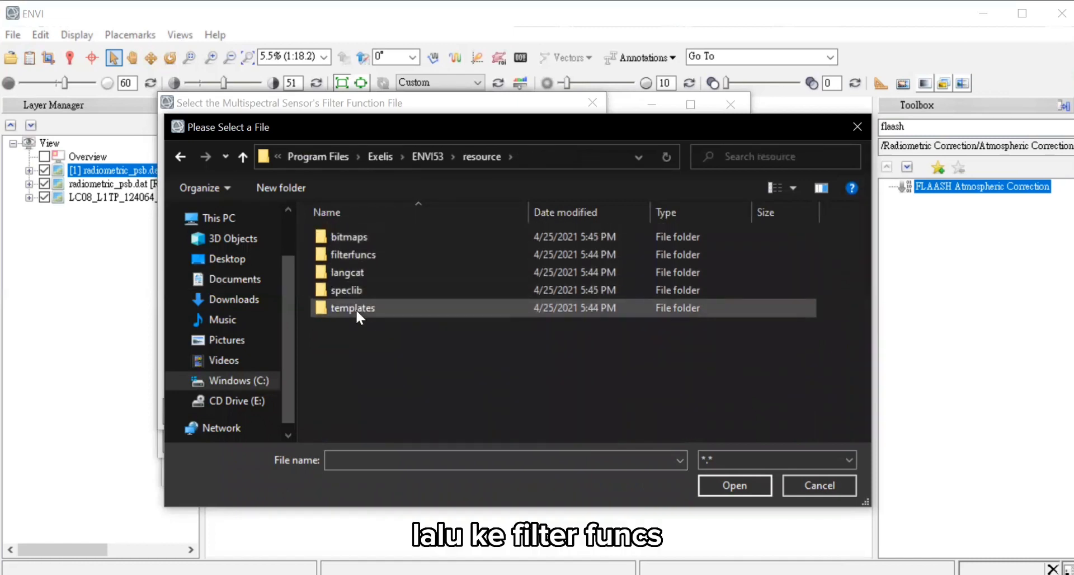
double_click(357, 254)
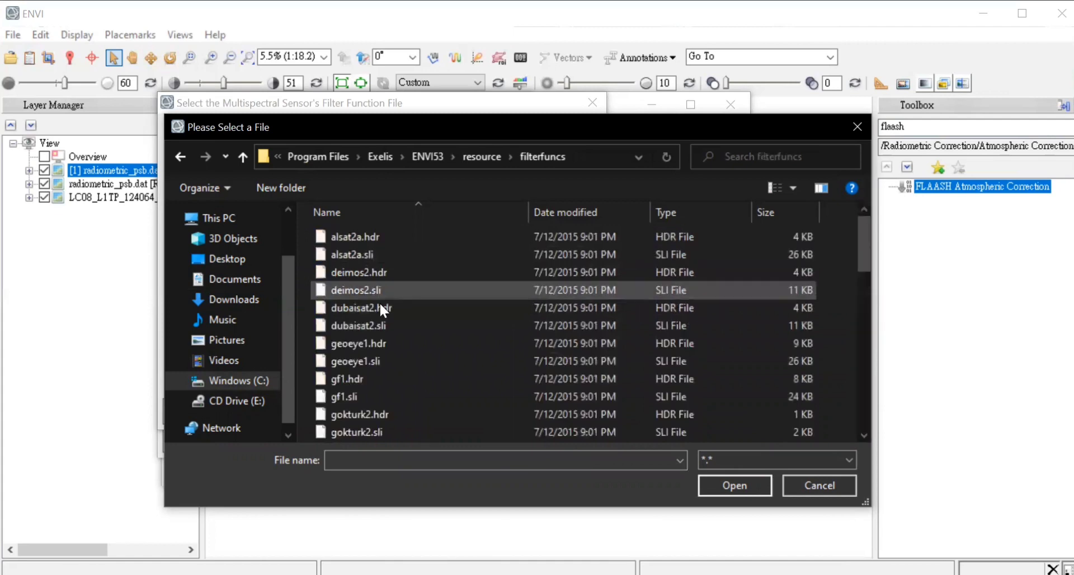
Step: Load landsat8_oli.sli as the filter function file and accept the multispectral settings
scroll(396, 327, "down", 3)
scroll(396, 327, "down", 1)
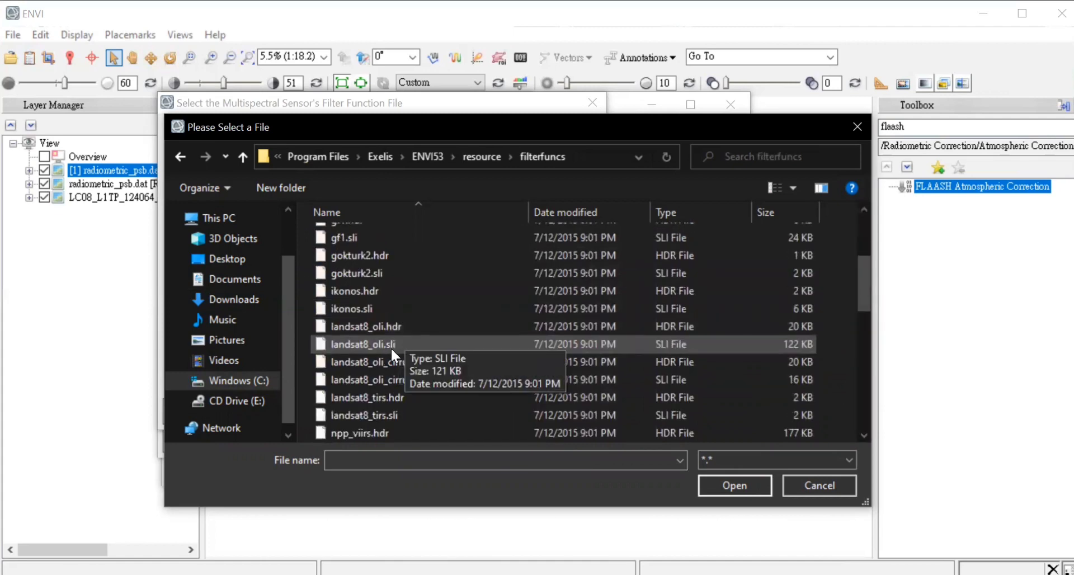
left_click(393, 343)
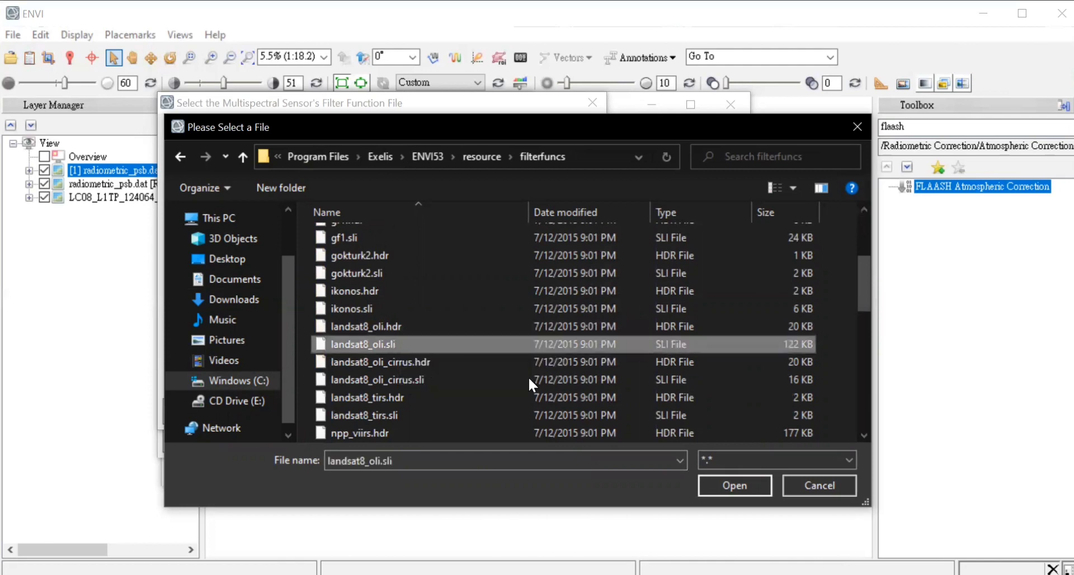
left_click(737, 484)
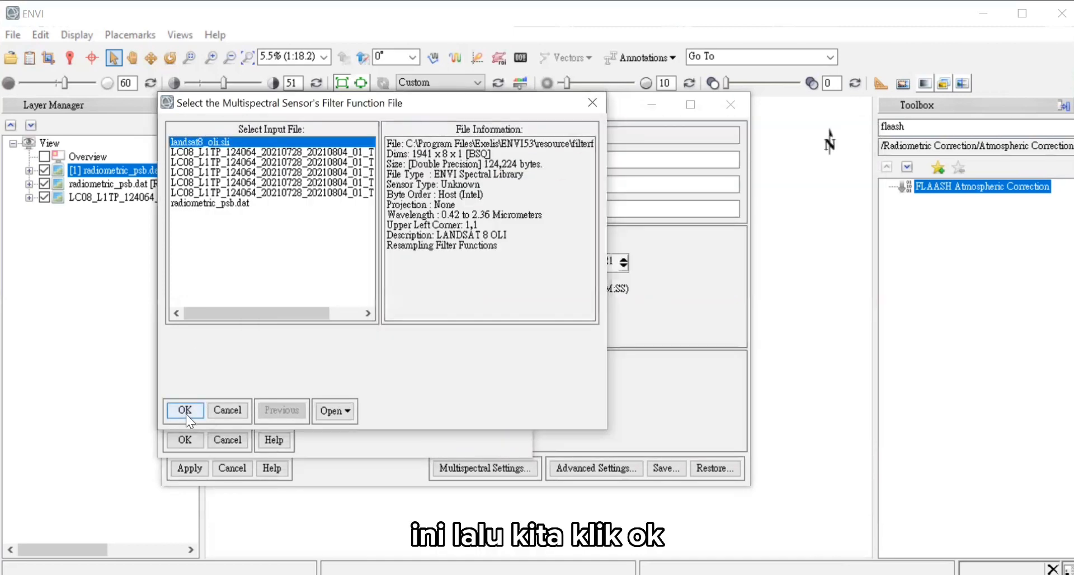
left_click(185, 414)
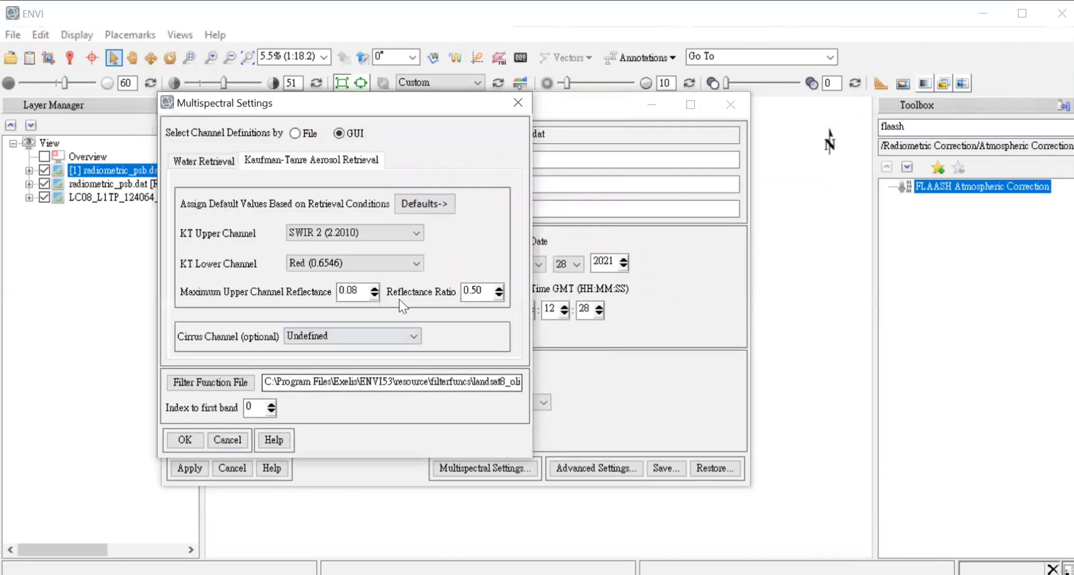
left_click(185, 440)
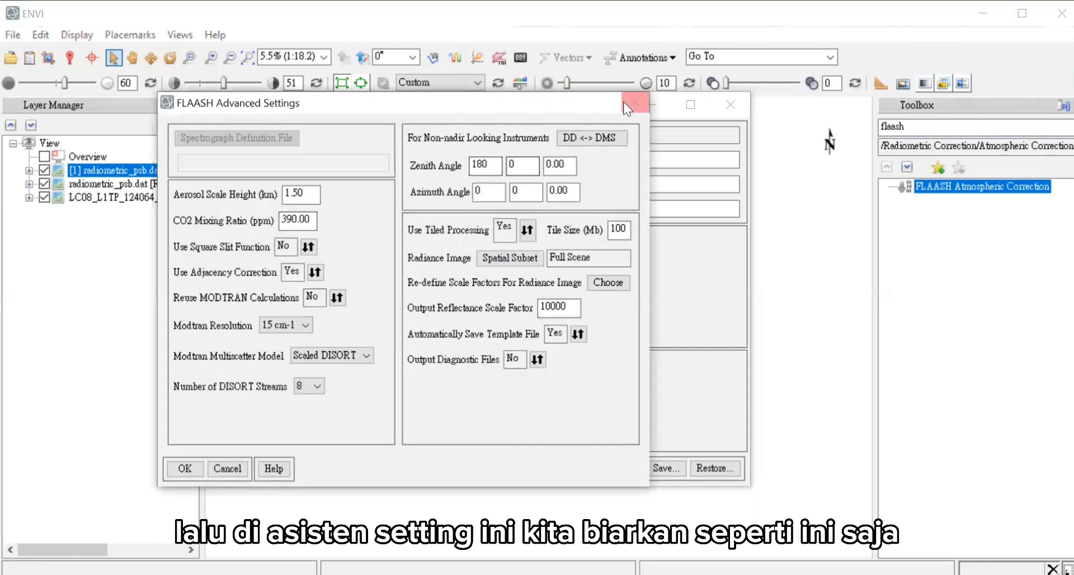
Step: Leave the advanced settings at their defaults and run the FLAASH correction, overwriting the existing reflectance_psb file
left_click(632, 104)
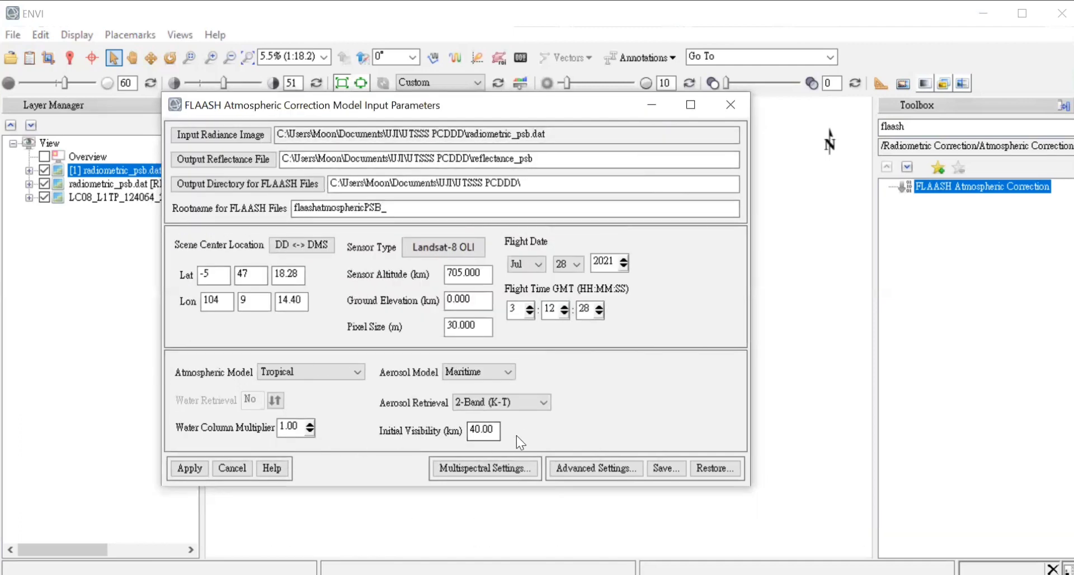
left_click(194, 472)
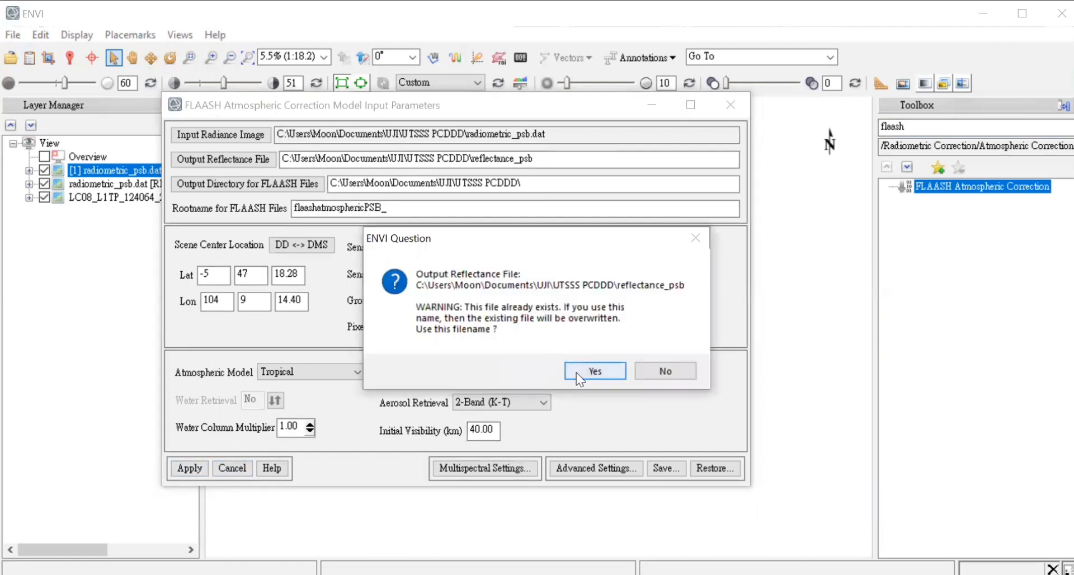
left_click(555, 377)
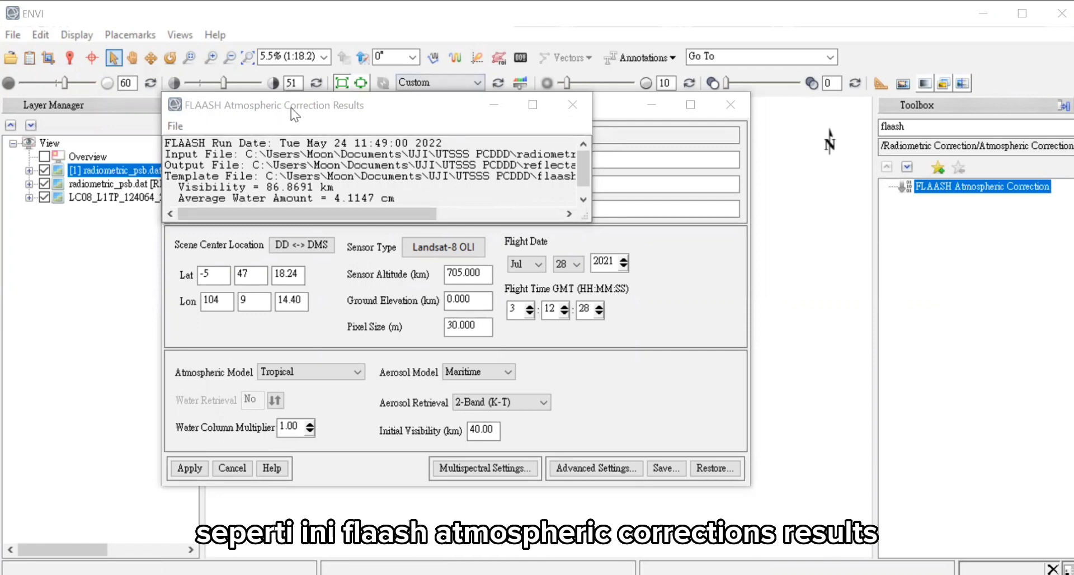
Step: Review the FLAASH atmospheric correction results, then close the report and the model input parameters window
scroll(384, 209, "down", 1)
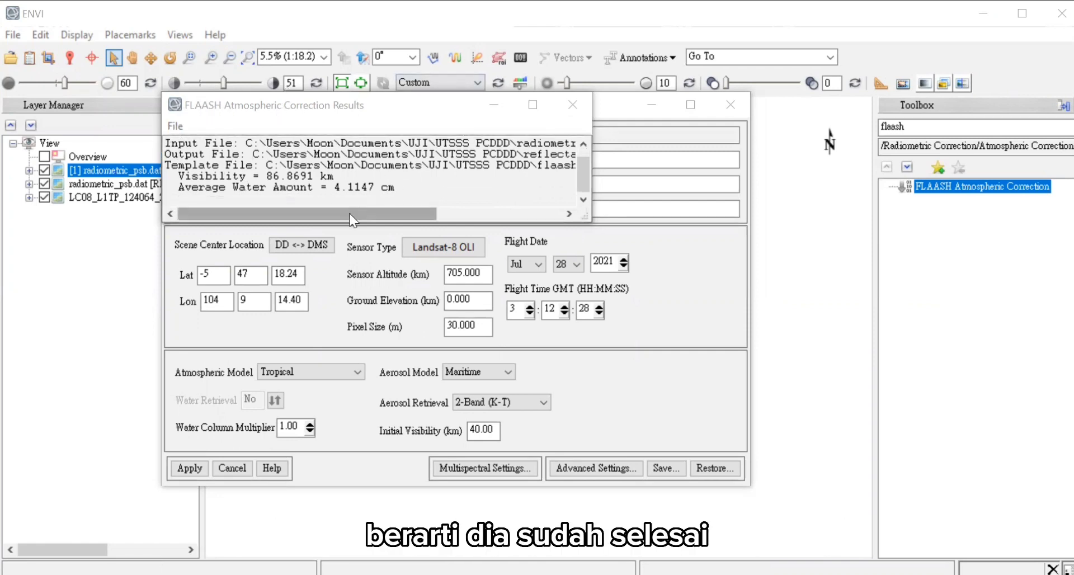
left_click_drag(403, 214, 260, 203)
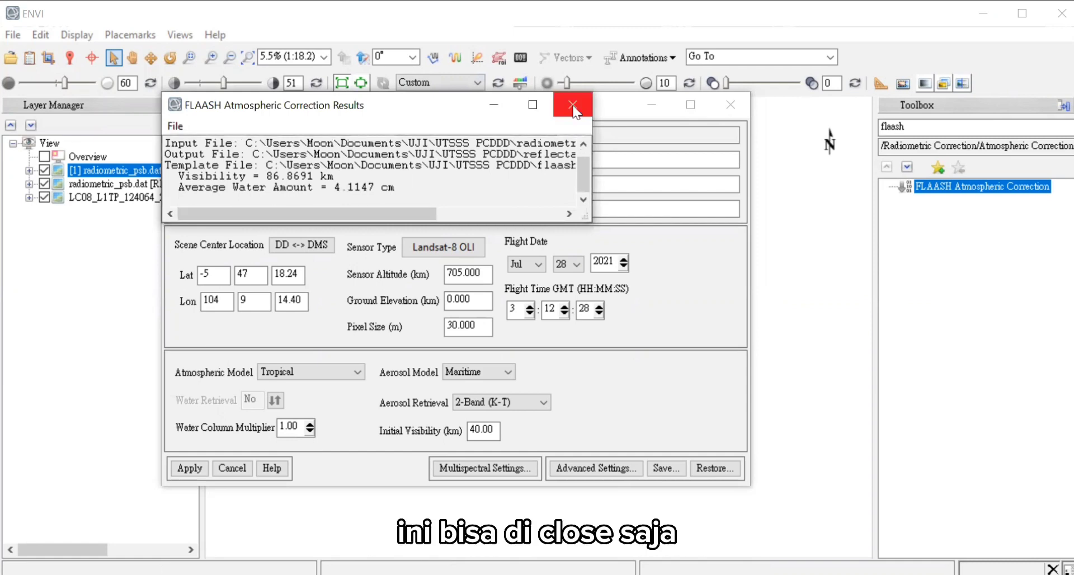
left_click(572, 104)
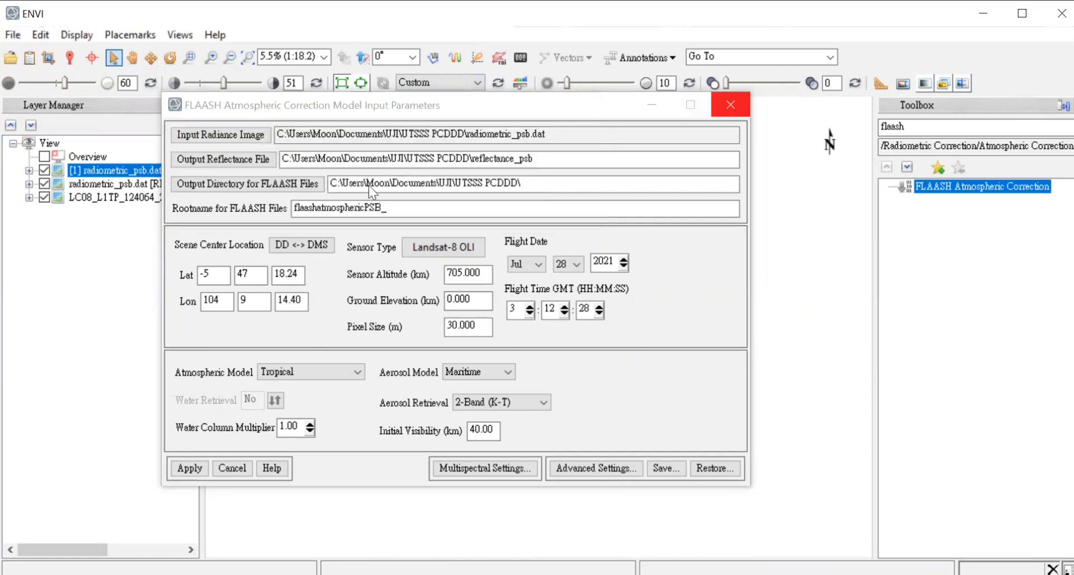
left_click(727, 103)
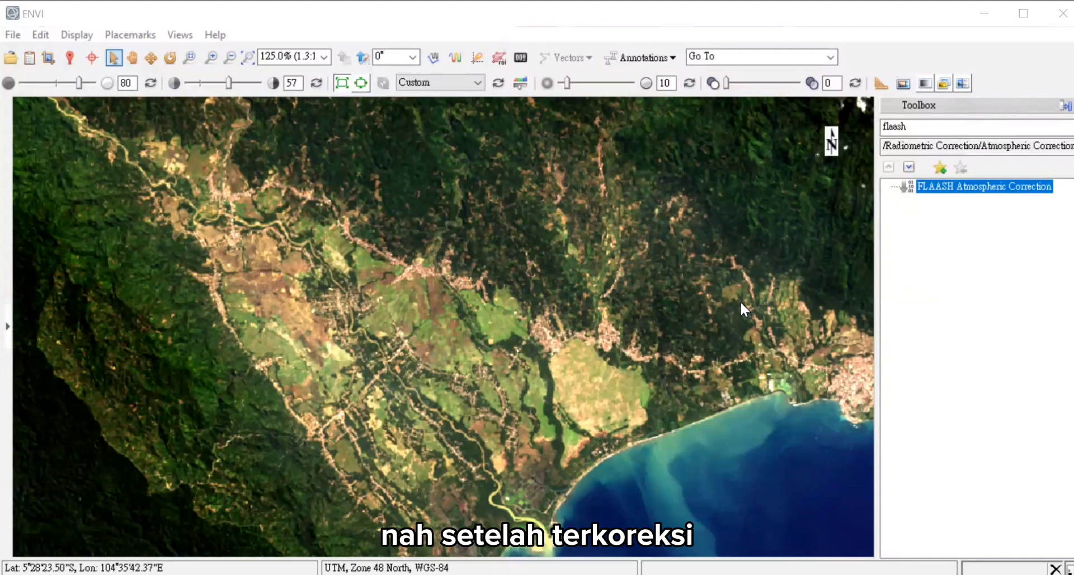
Step: Examine the atmospherically corrected image, from close-up detail of the settlements and fields near the bay out to the full scene extent
scroll(698, 264, "down", 1)
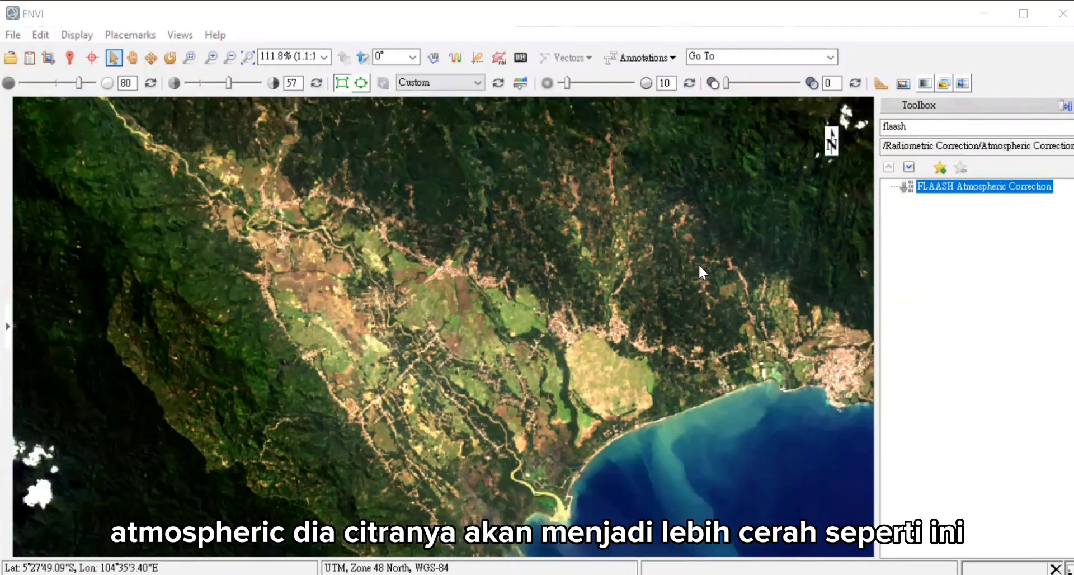
scroll(698, 263, "down", 1)
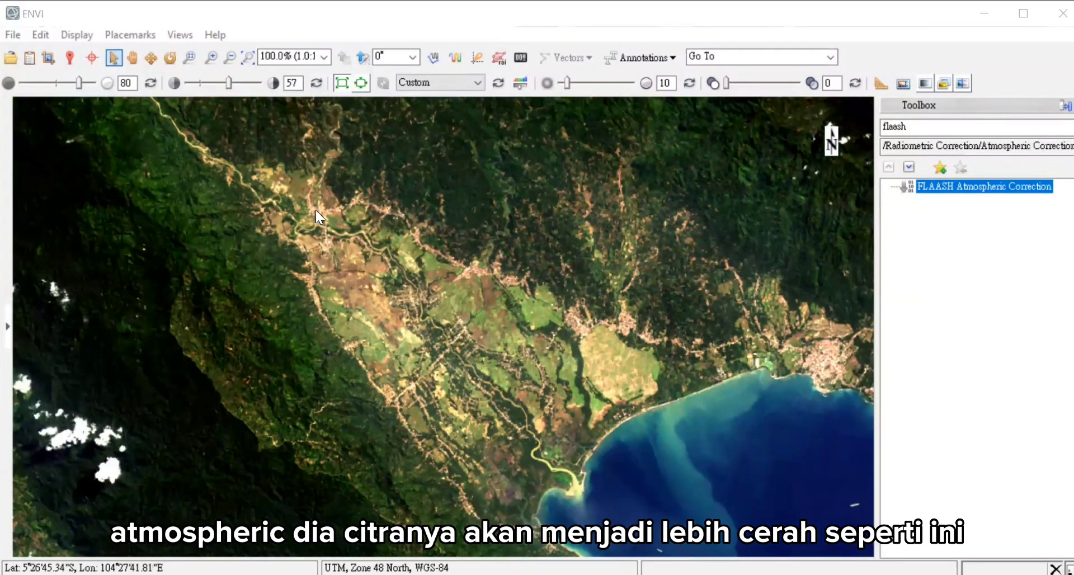
scroll(316, 209, "up", 2)
scroll(297, 212, "up", 6)
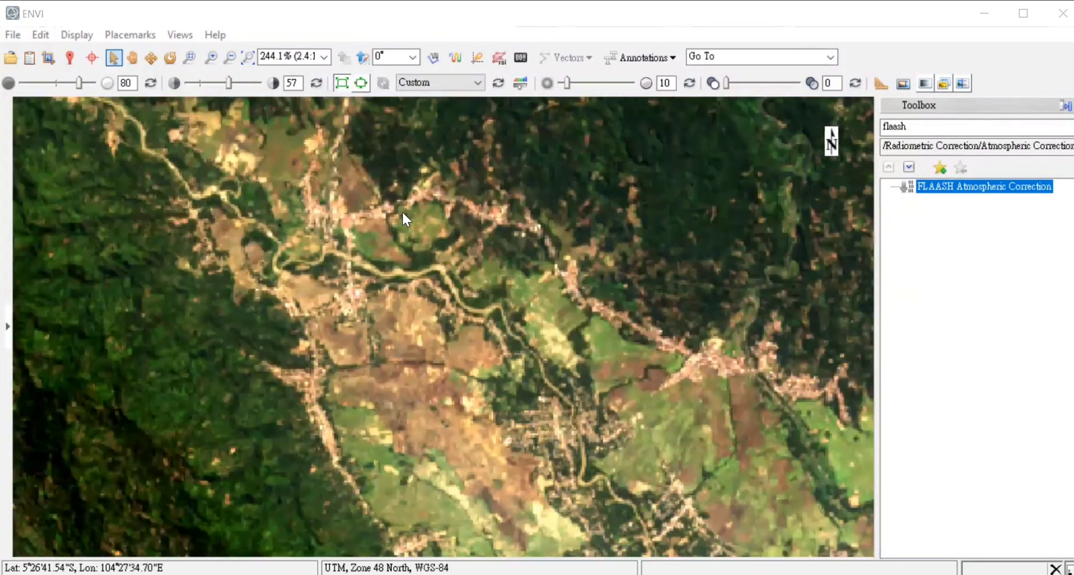
scroll(426, 332, "down", 6)
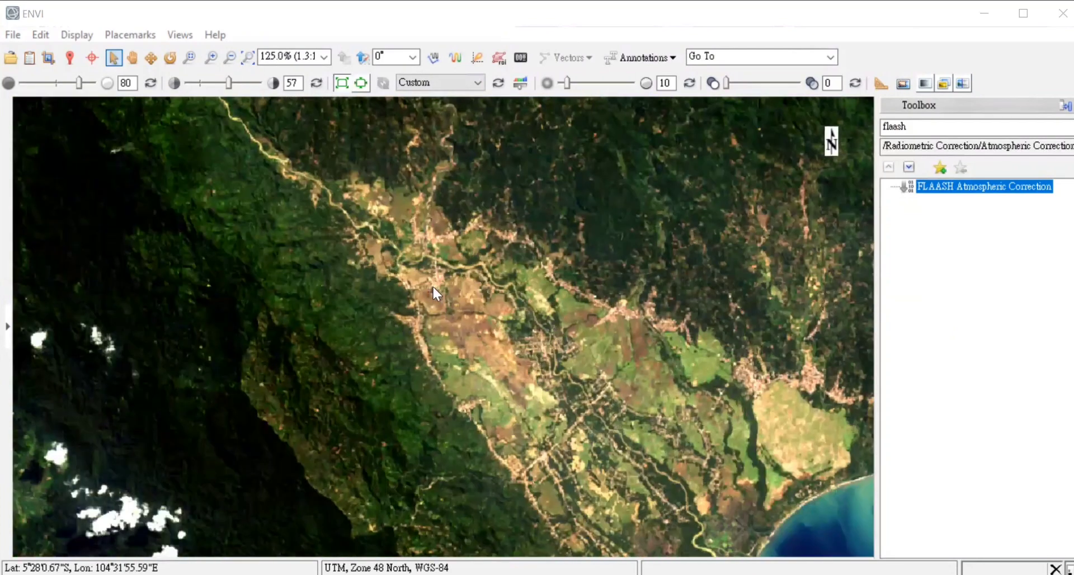
scroll(432, 285, "down", 10)
scroll(627, 373, "down", 4)
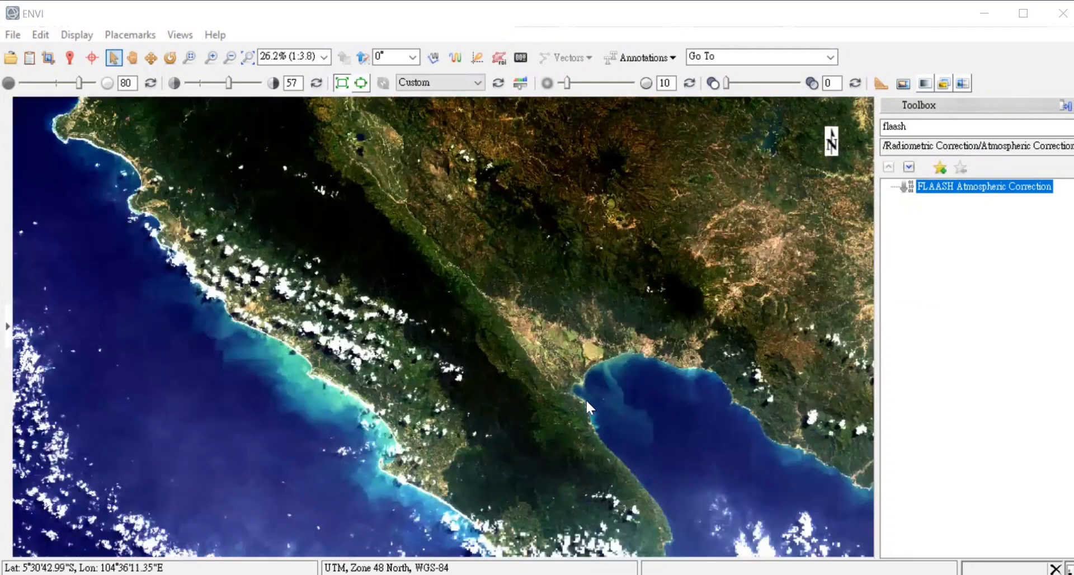
scroll(535, 335, "down", 6)
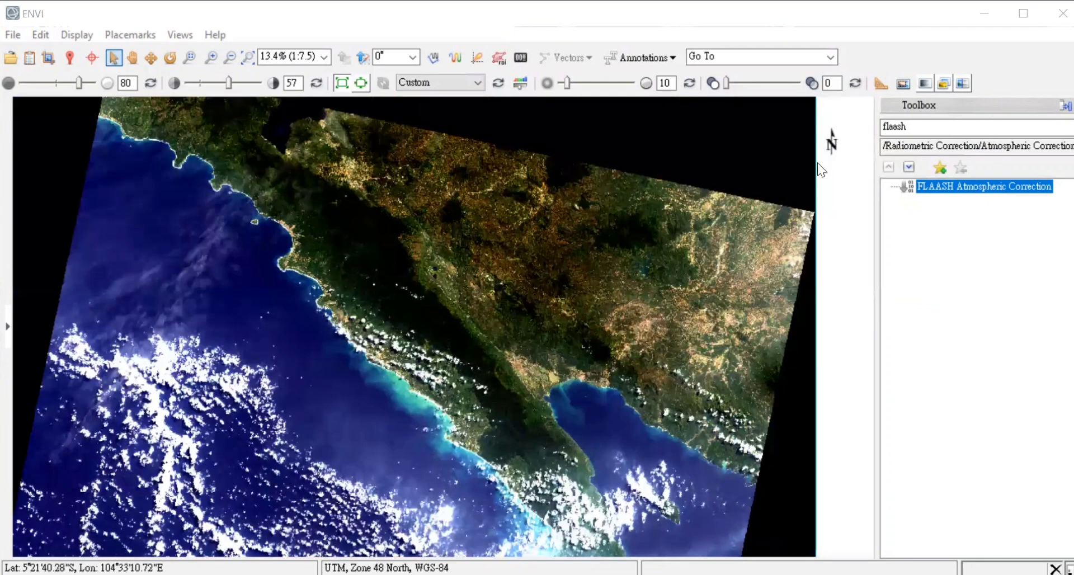
scroll(445, 362, "down", 4)
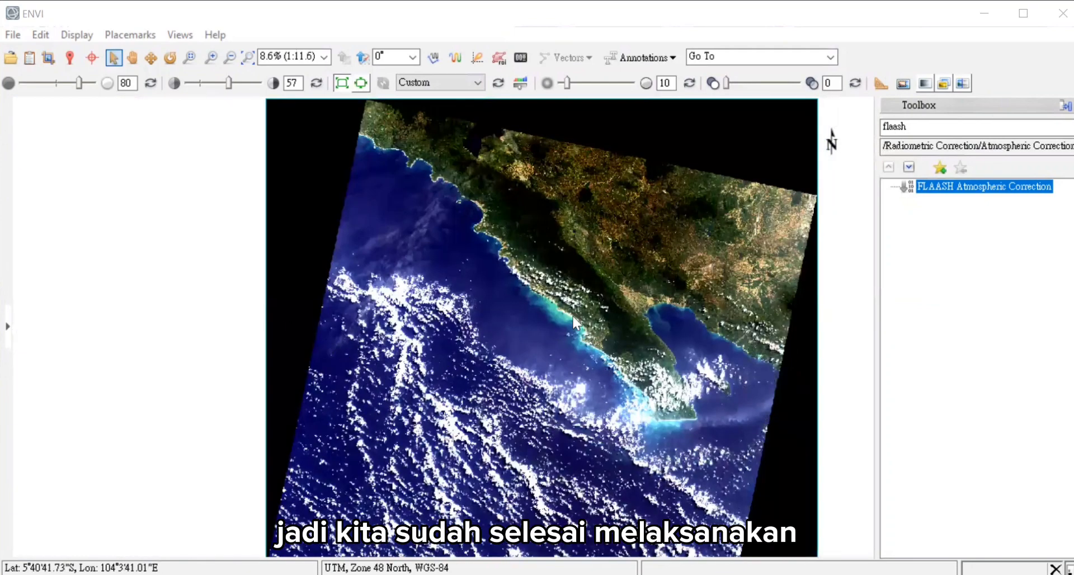
scroll(573, 317, "down", 2)
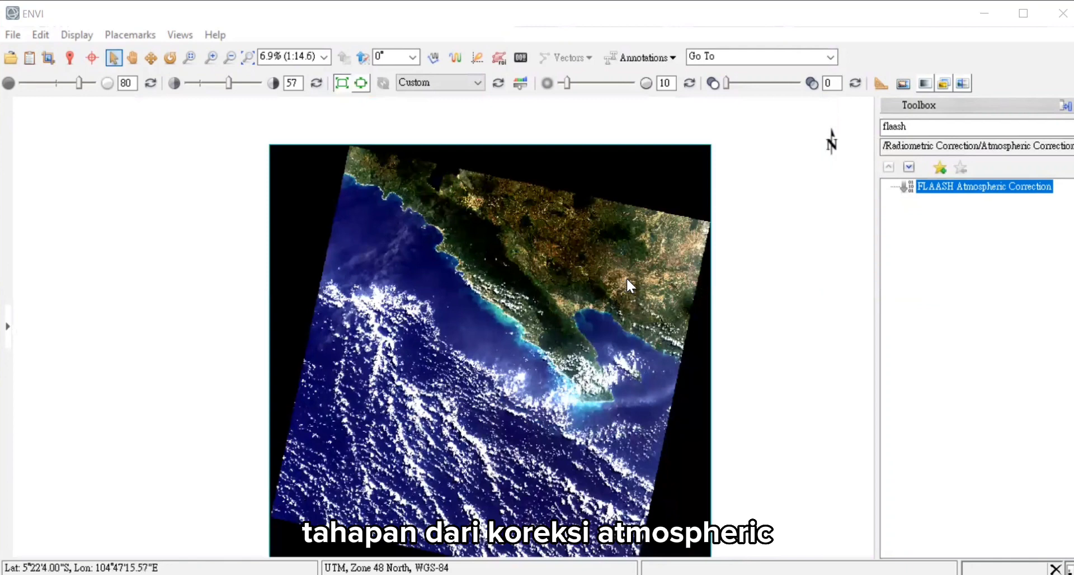